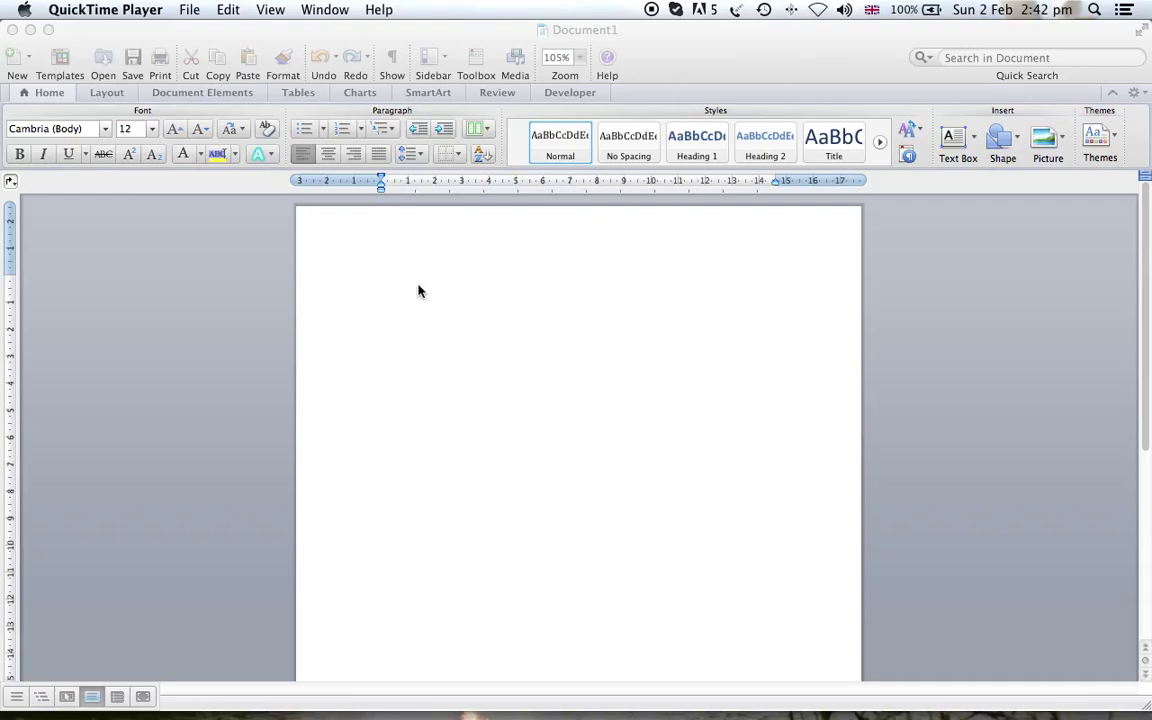
- Activate the empty Document1 window in Word
click(418, 291)
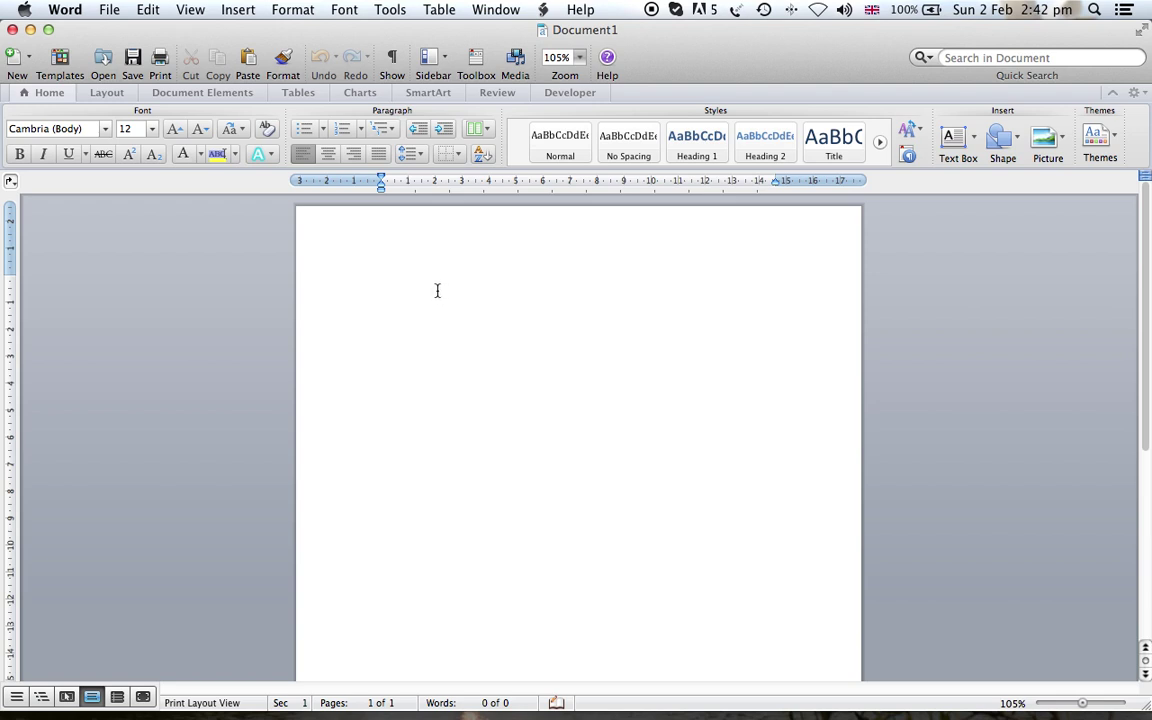
scroll(437, 290, down, 5)
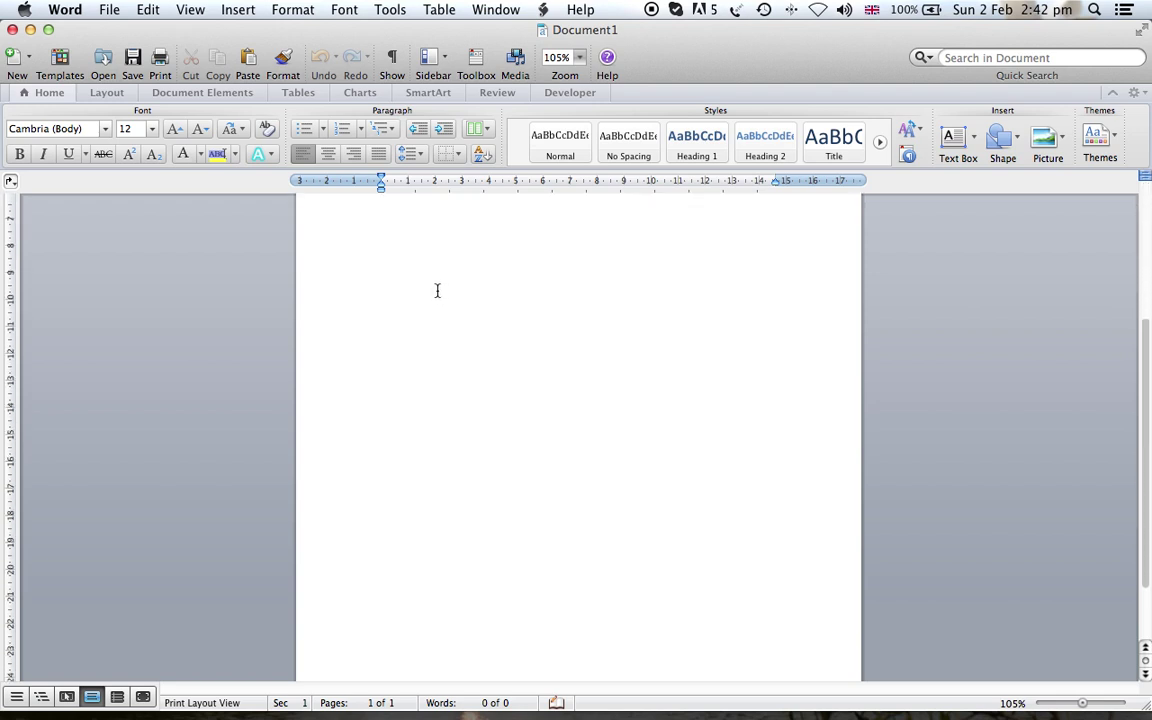
scroll(437, 290, up, 3)
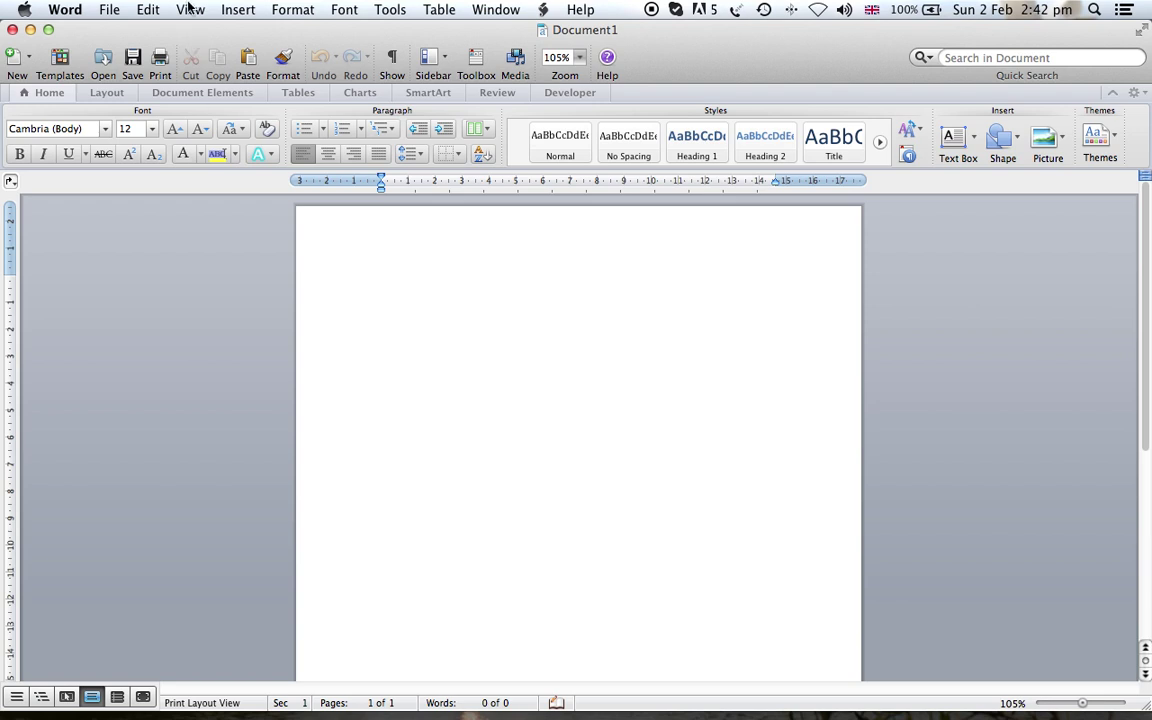
- Insert a Next Page section break, creating a second page
click(230, 14)
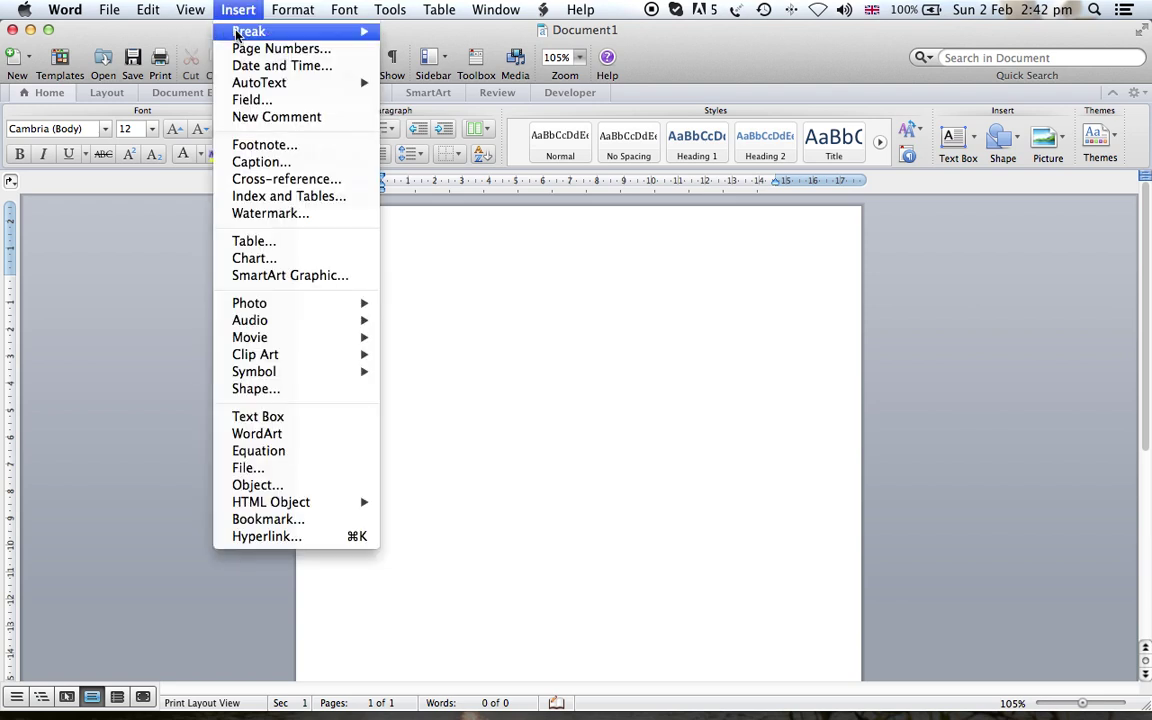
mouse_move(240, 32)
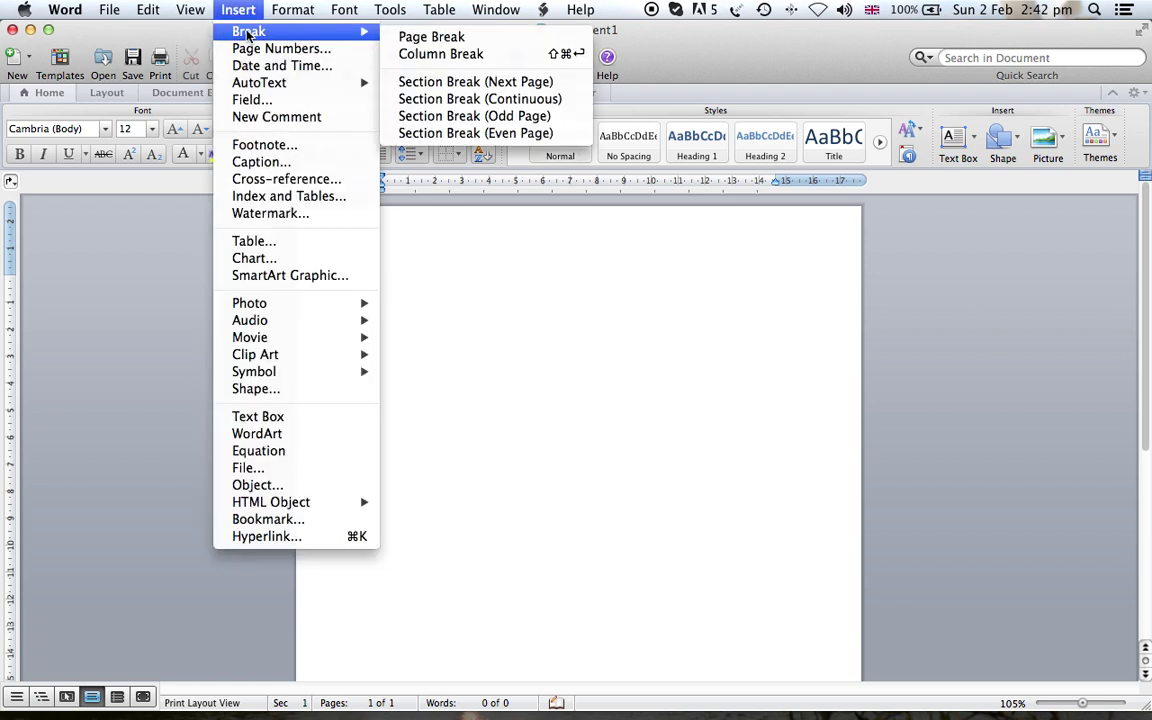
click(477, 82)
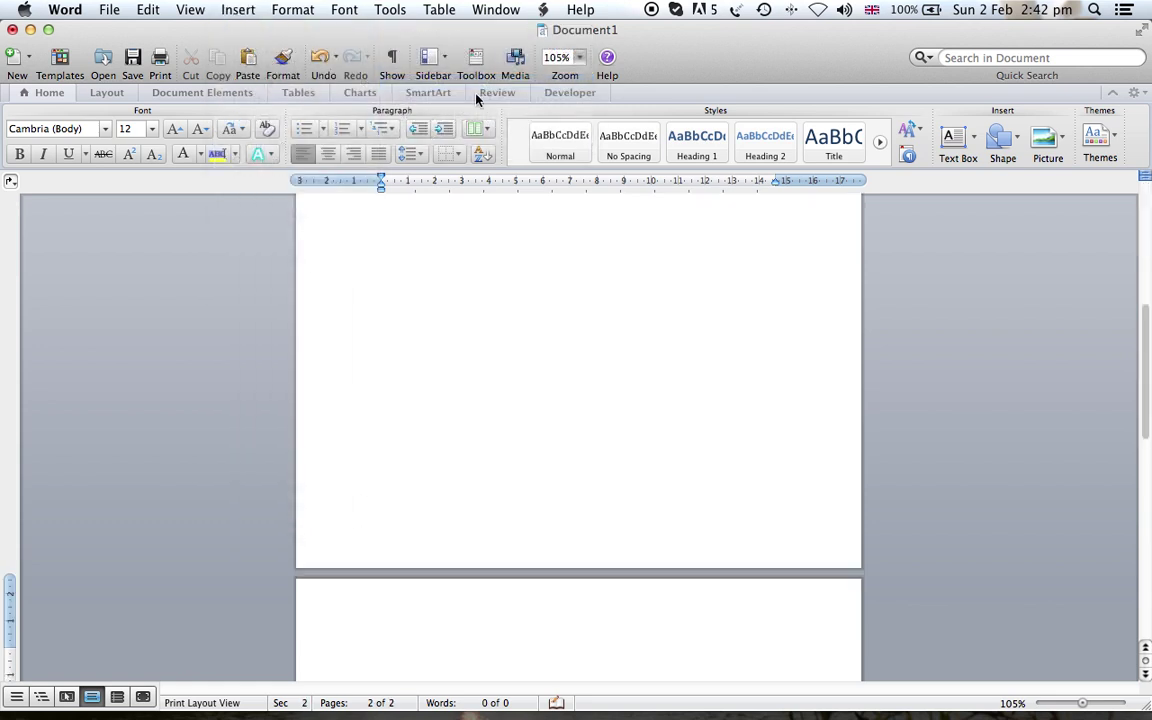
scroll(512, 330, down, 3)
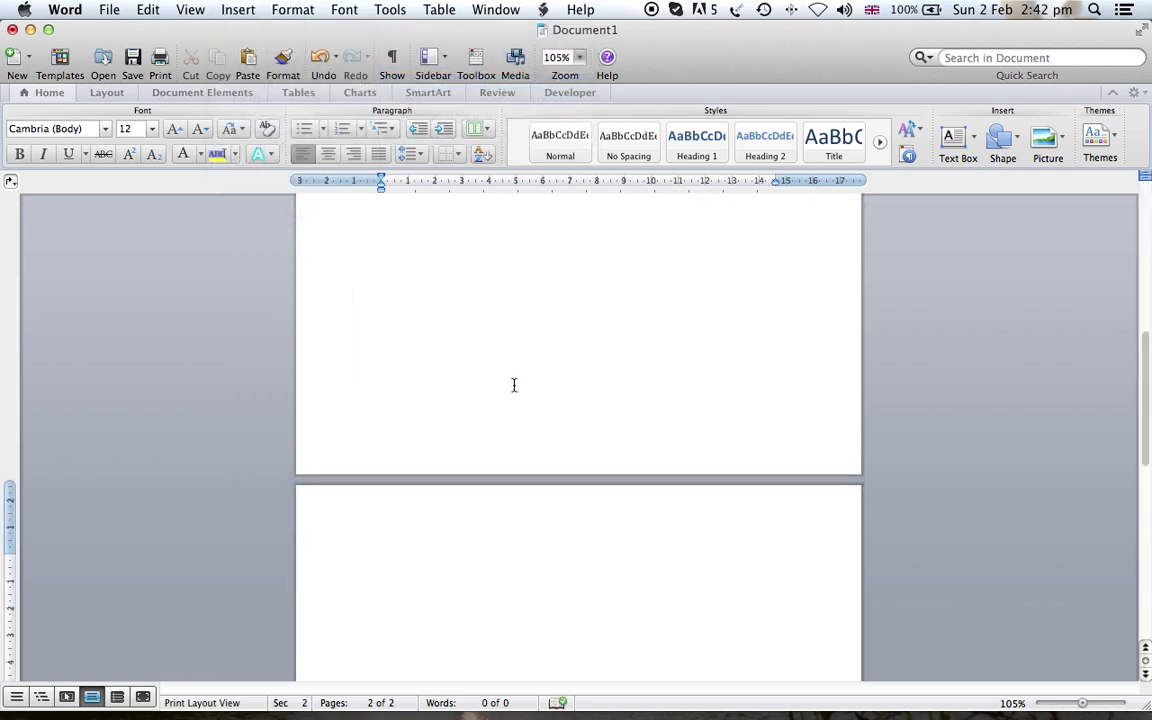
scroll(514, 385, up, 5)
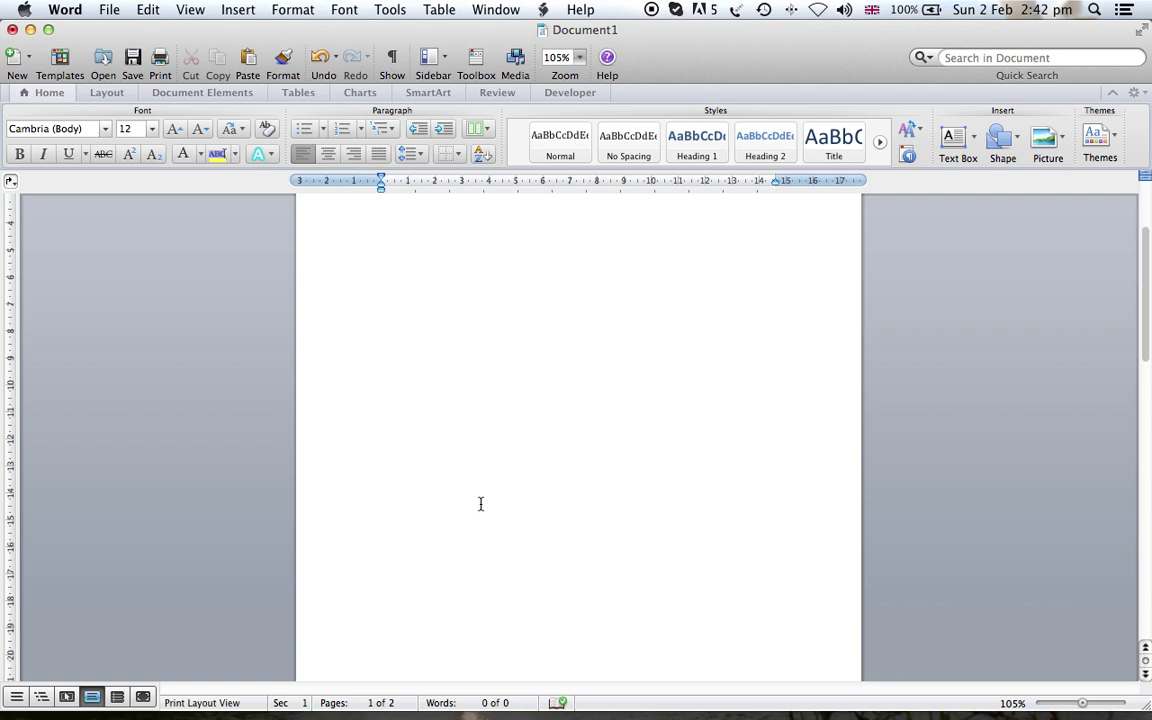
scroll(480, 504, down, 5)
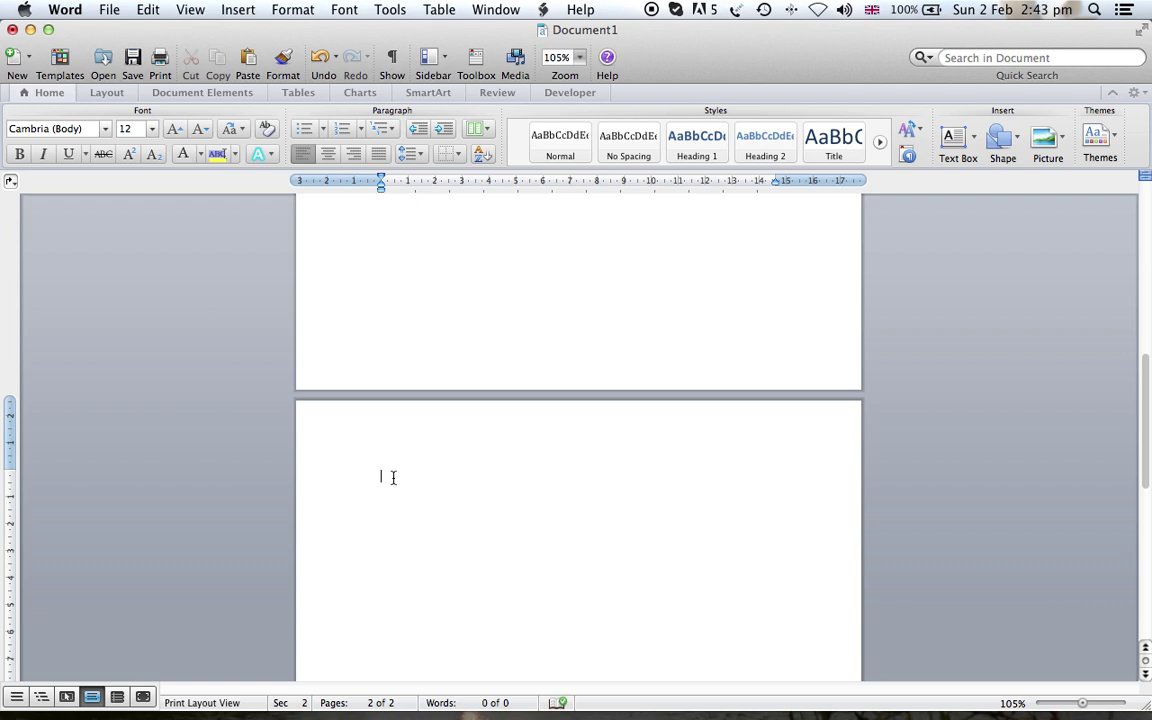
- Add another Next Page section break for a third page, then place the cursor atop page 2
click(238, 12)
mouse_move(235, 31)
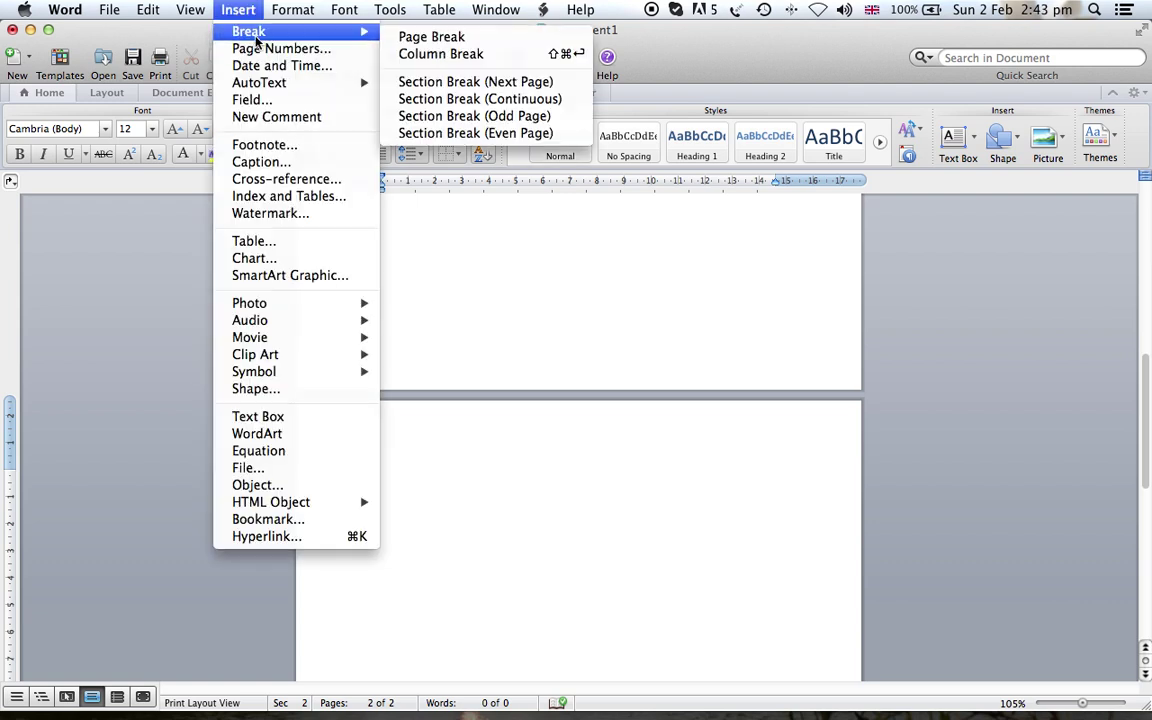
click(449, 90)
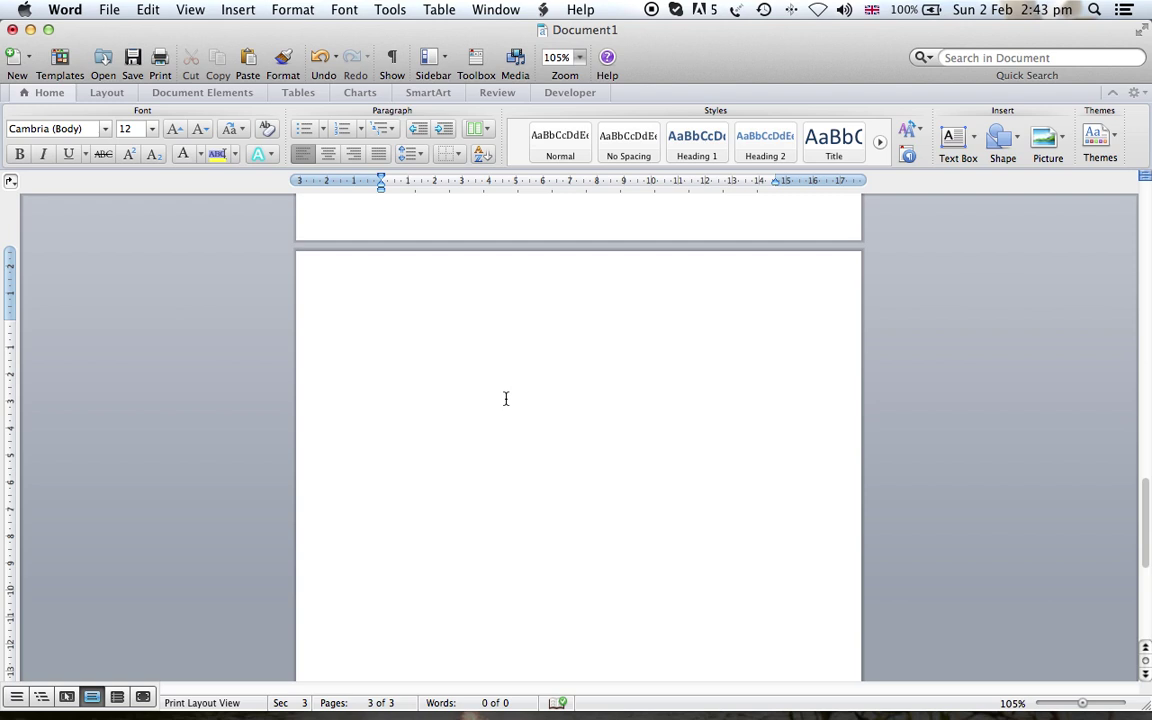
scroll(505, 398, up, 5)
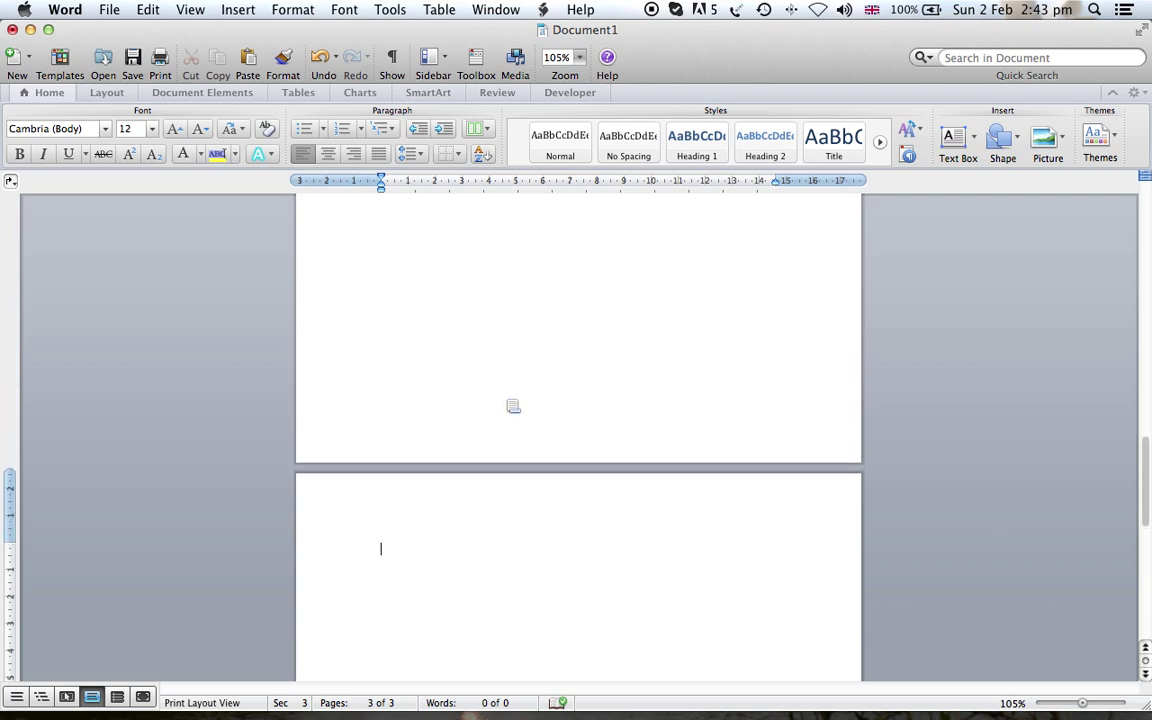
scroll(512, 404, up, 2)
click(504, 399)
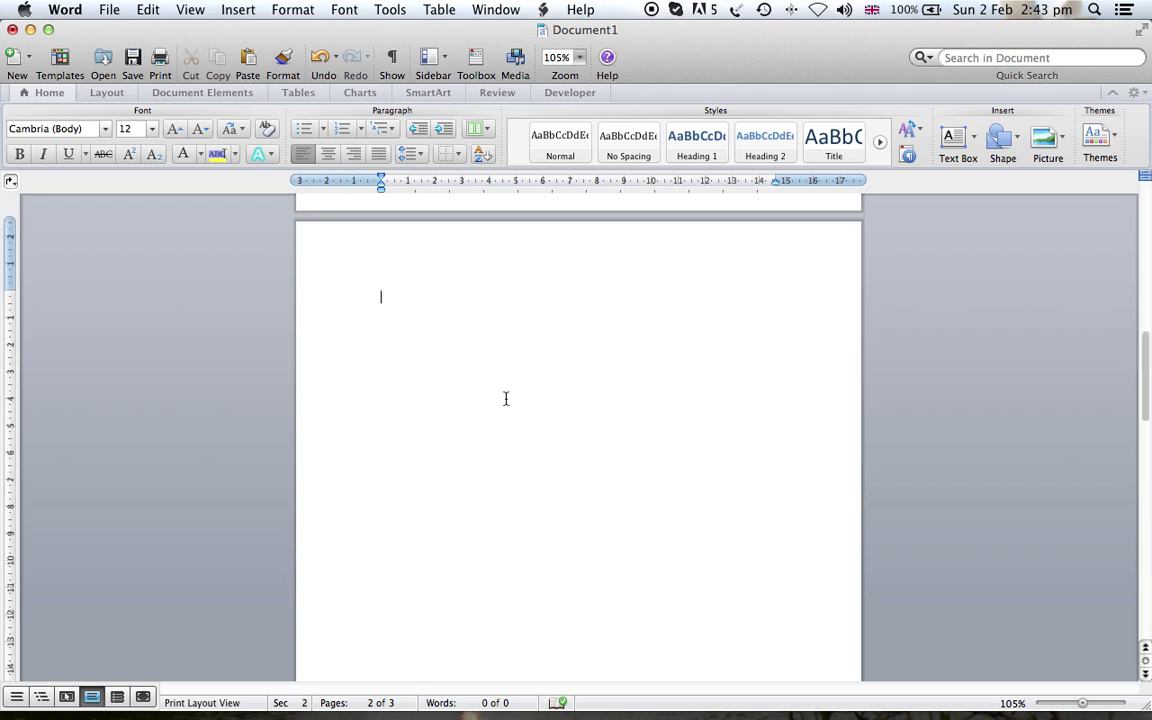
scroll(505, 398, up, 1)
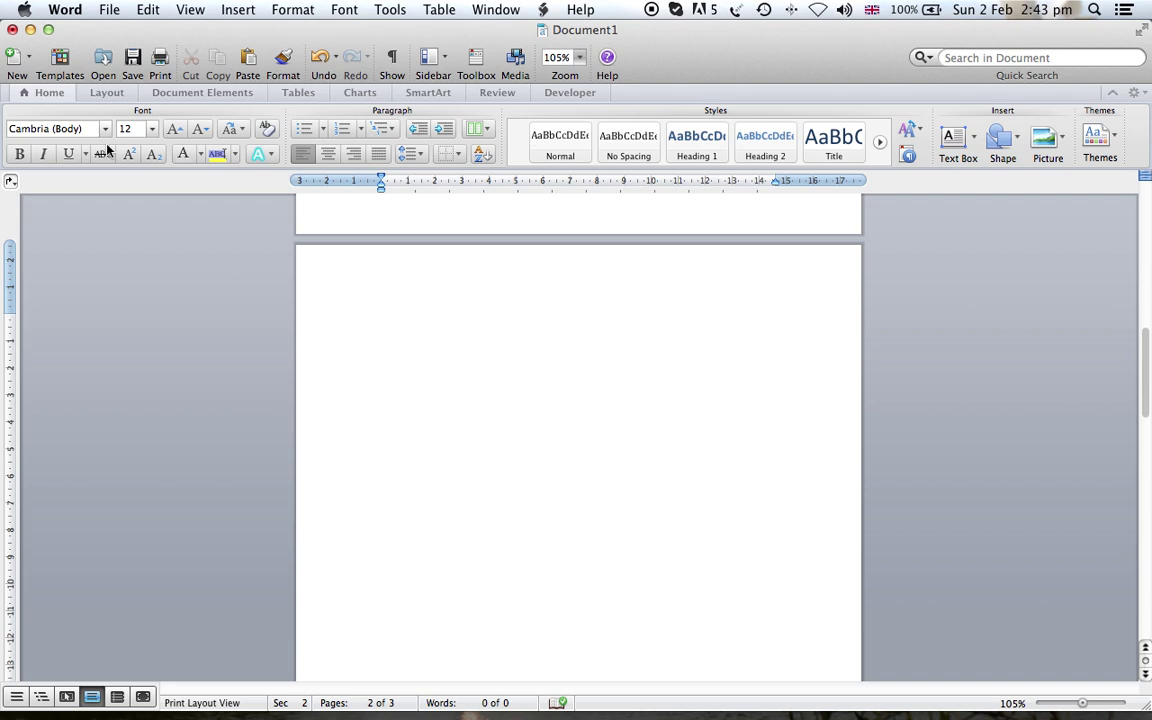
- Set section 2 to landscape orientation in Page Setup
click(109, 10)
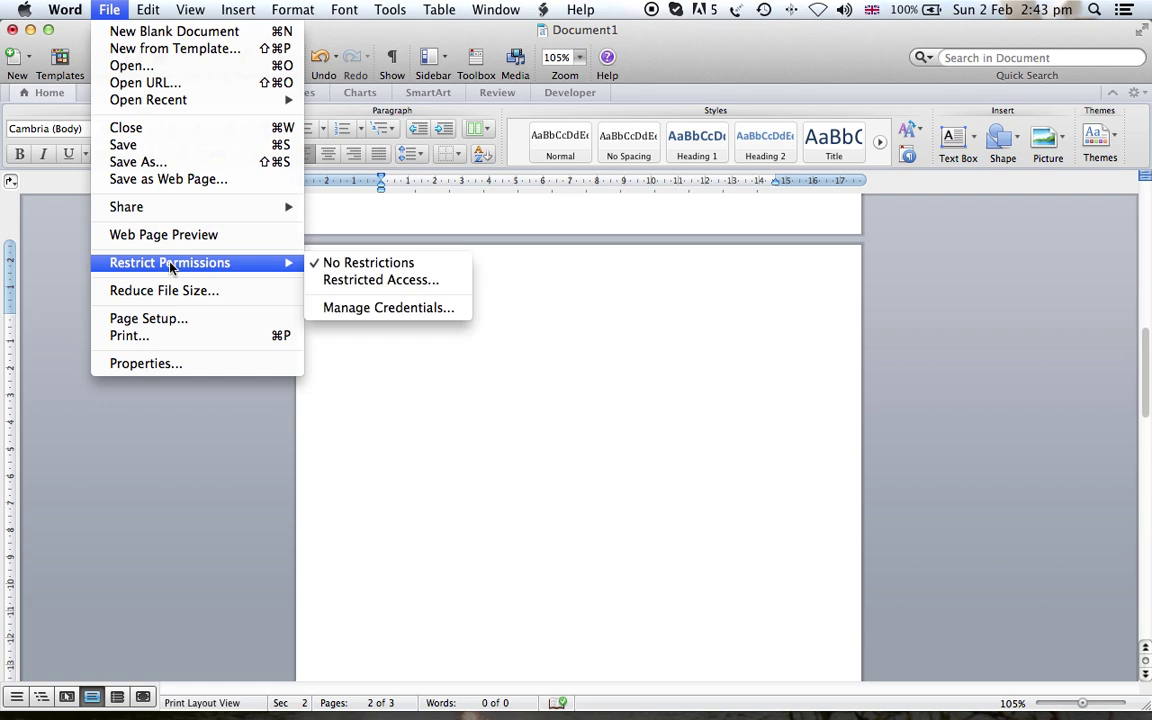
click(635, 374)
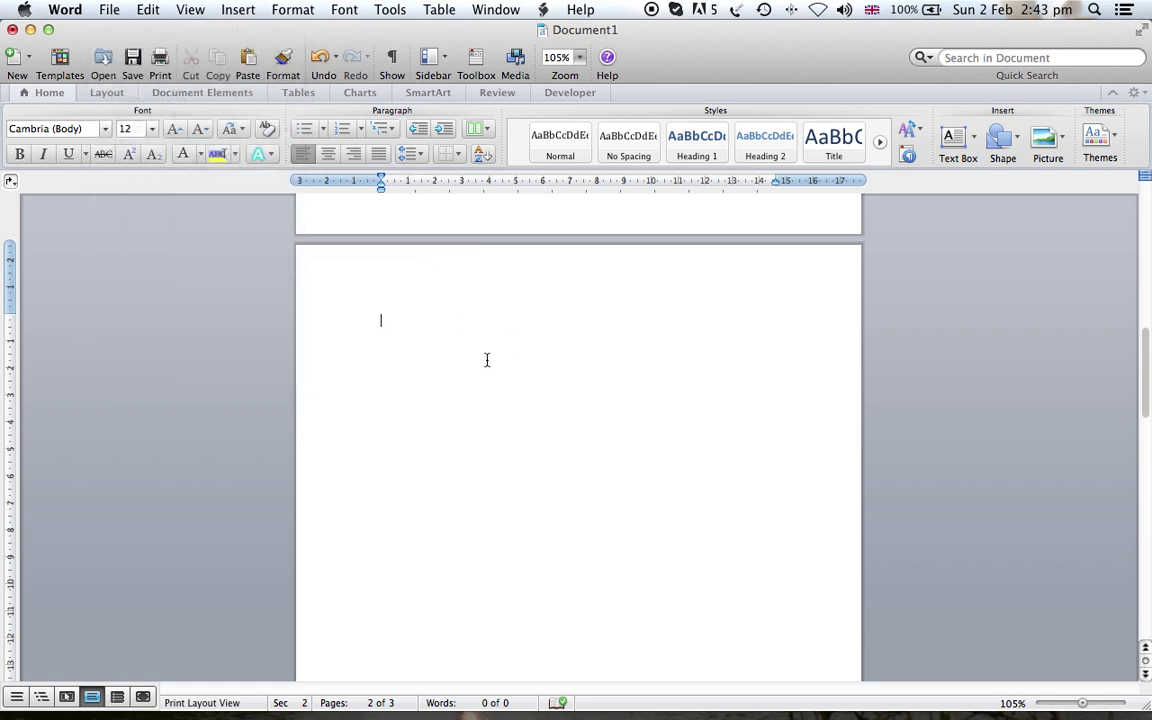
click(110, 11)
click(204, 319)
click(566, 312)
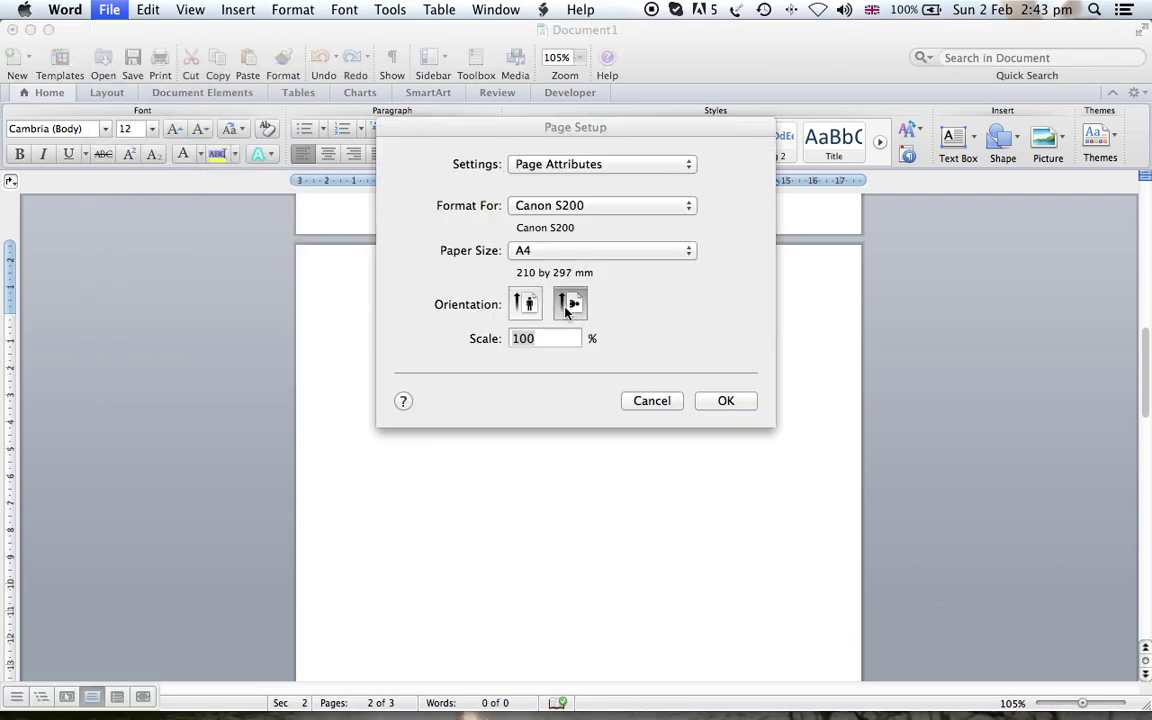
click(725, 401)
scroll(724, 400, down, 2)
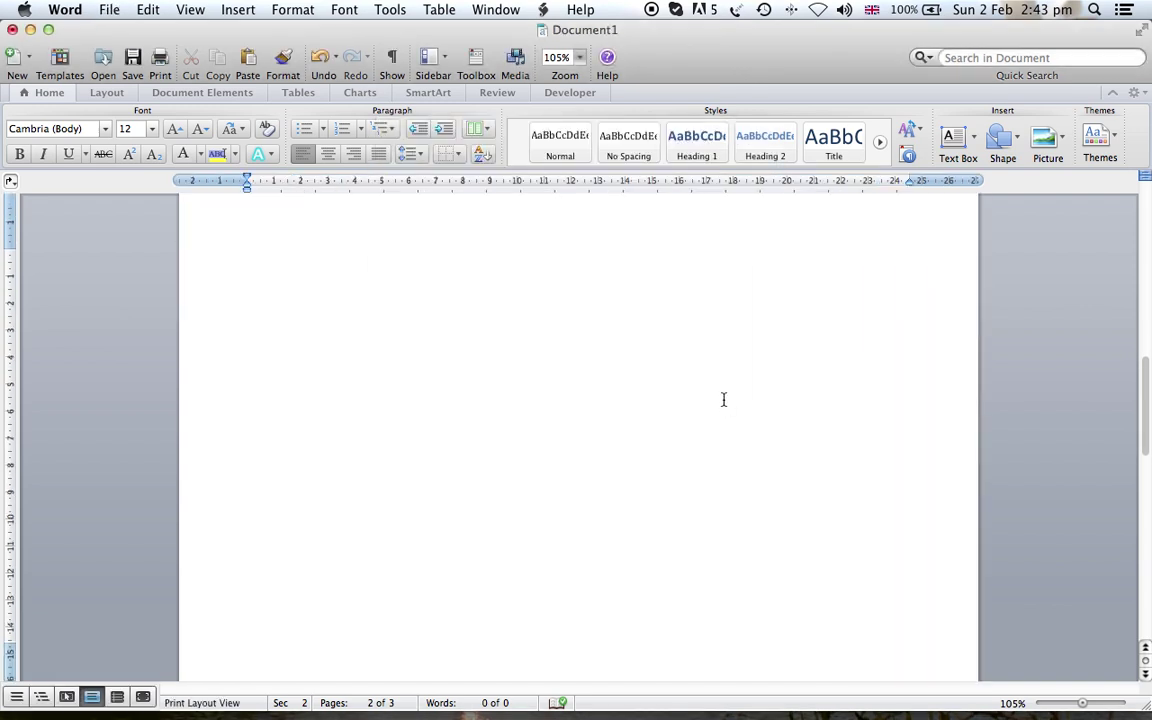
scroll(724, 400, down, 8)
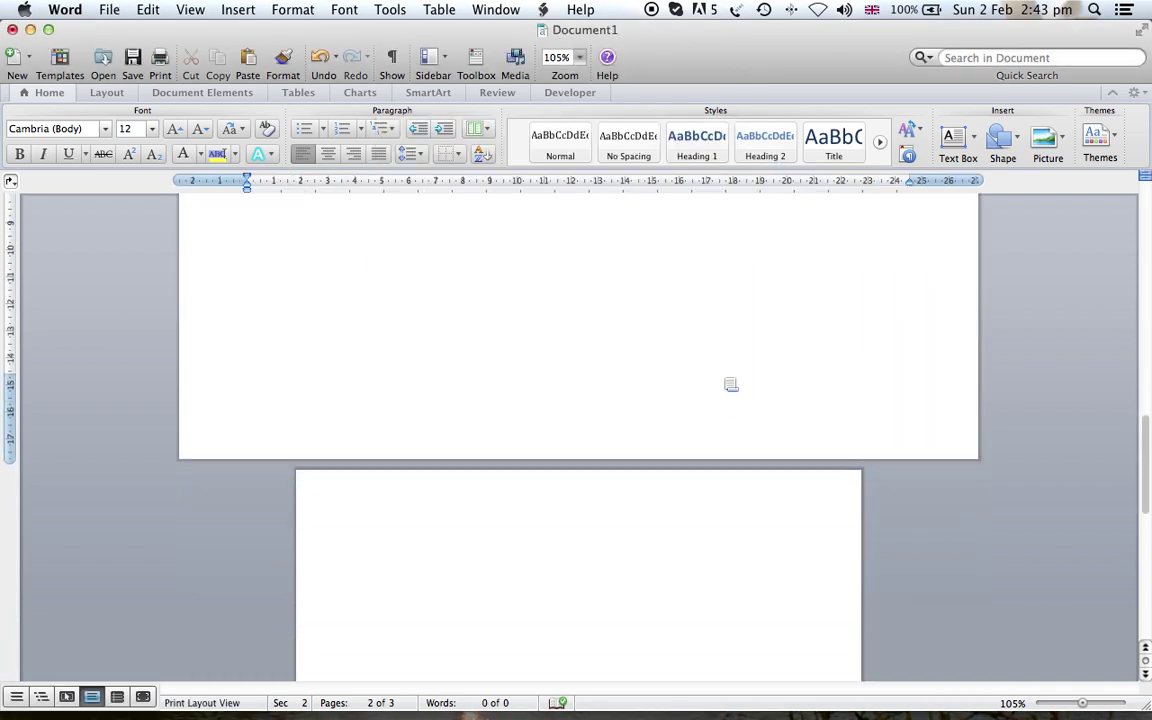
scroll(709, 369, up, 10)
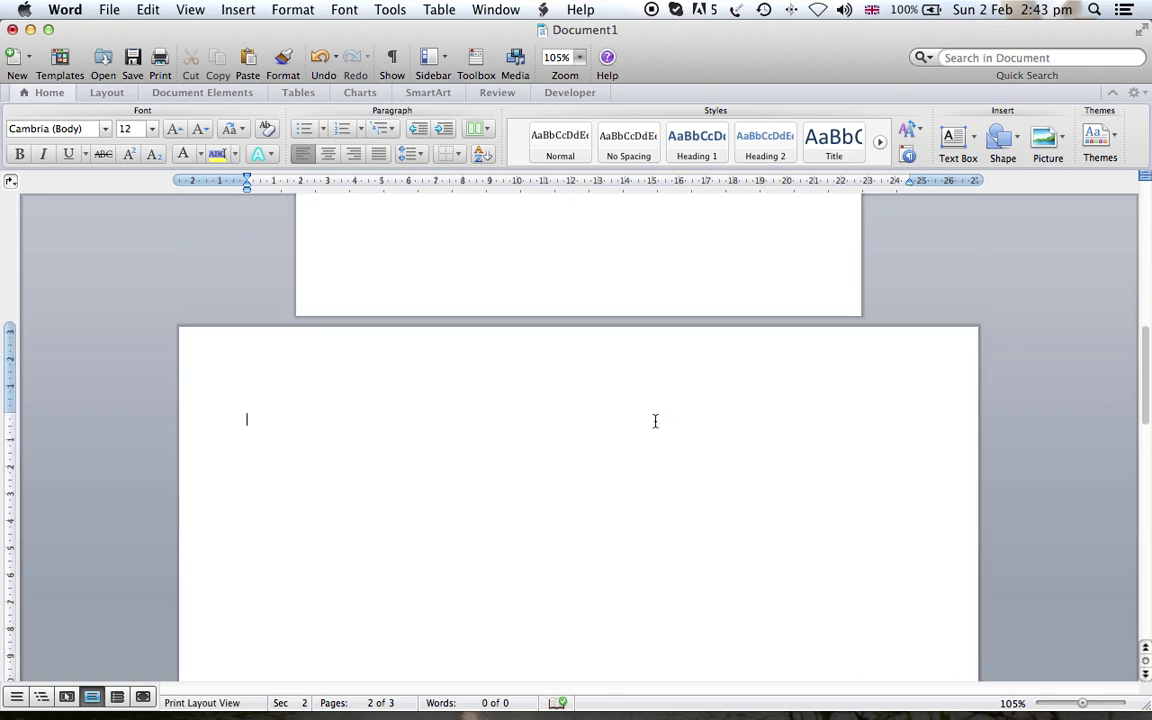
scroll(655, 418, up, 5)
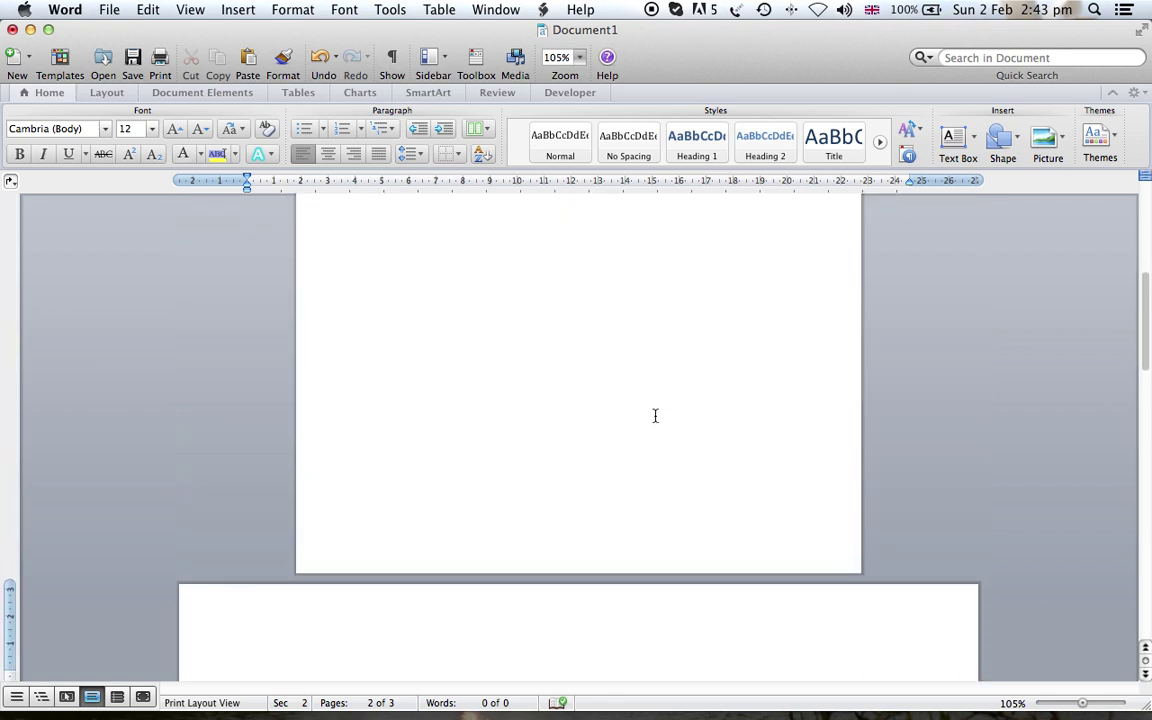
scroll(660, 420, down, 2)
- Choose Bottom of page (Footer) page numbers with Center alignment, then bring up Format options
click(238, 9)
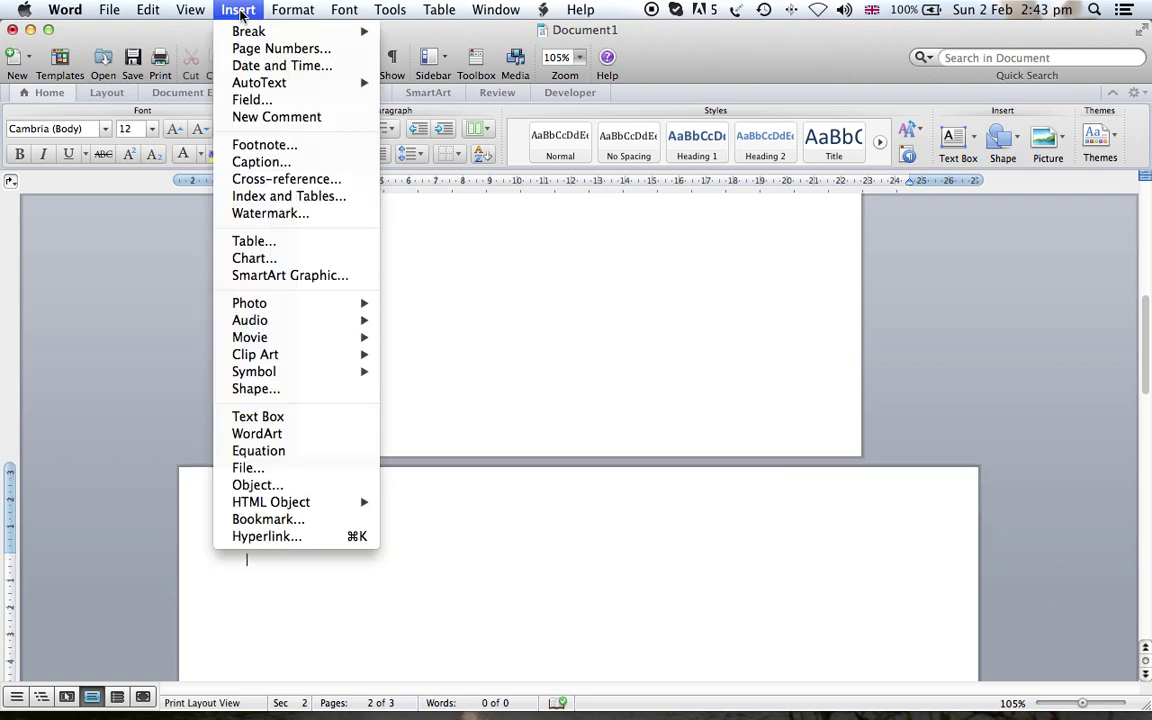
click(264, 55)
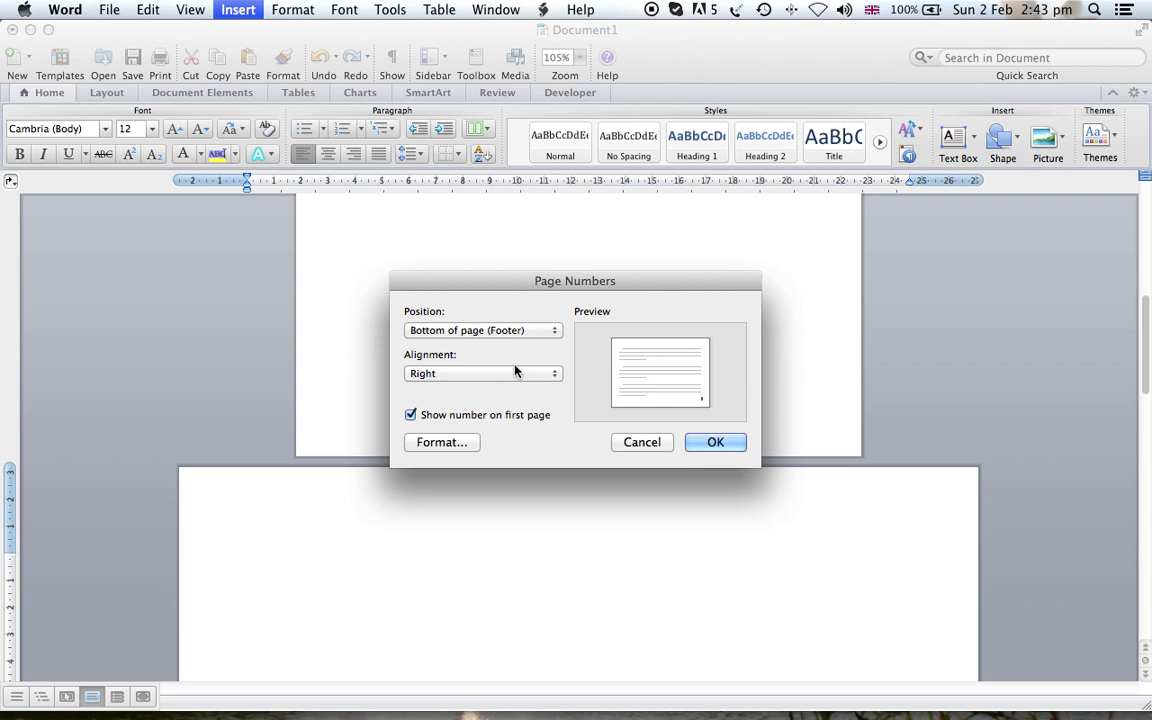
click(515, 375)
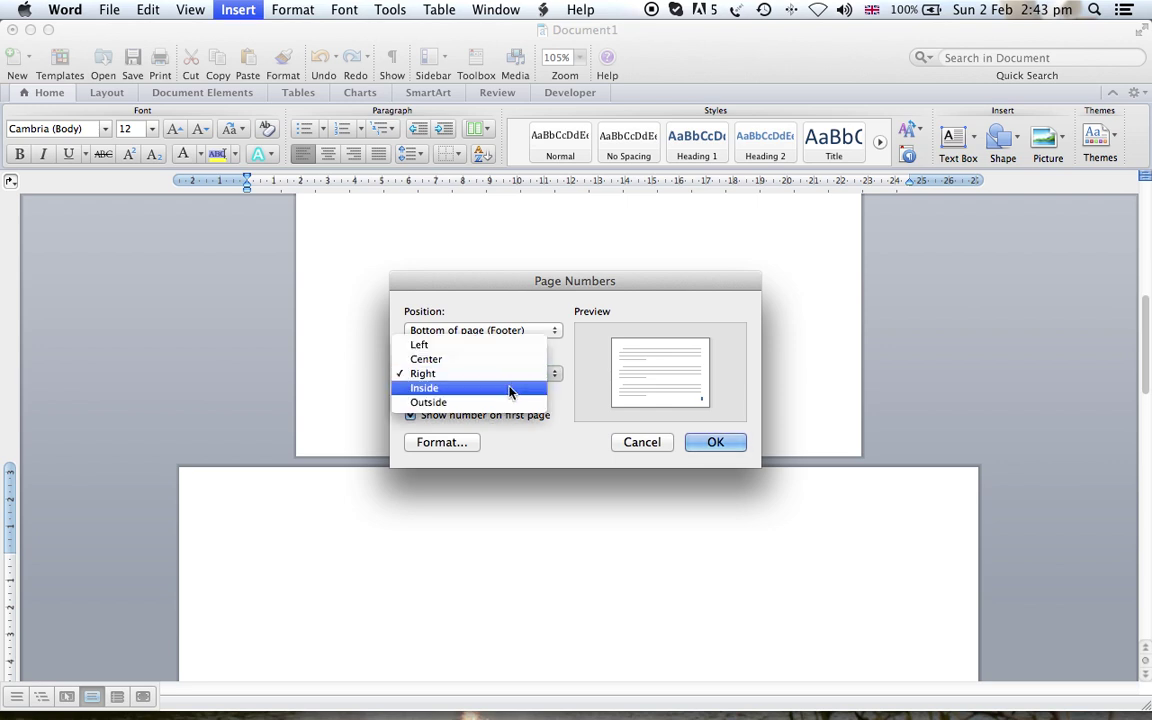
click(507, 369)
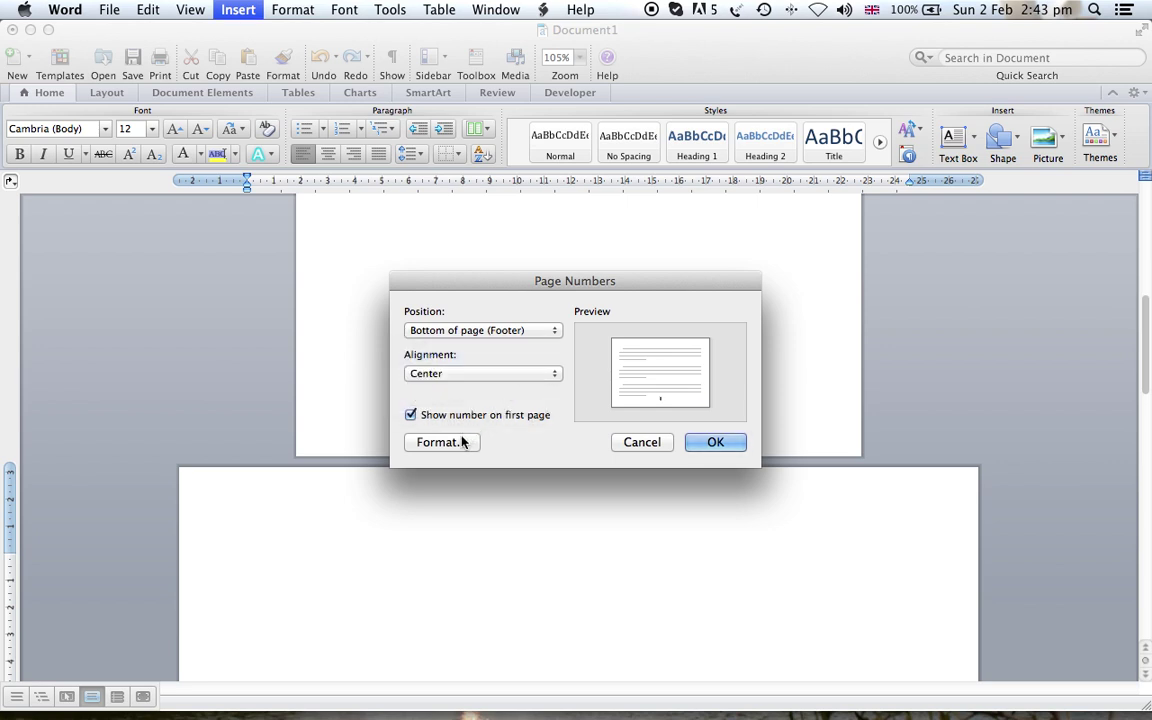
click(463, 442)
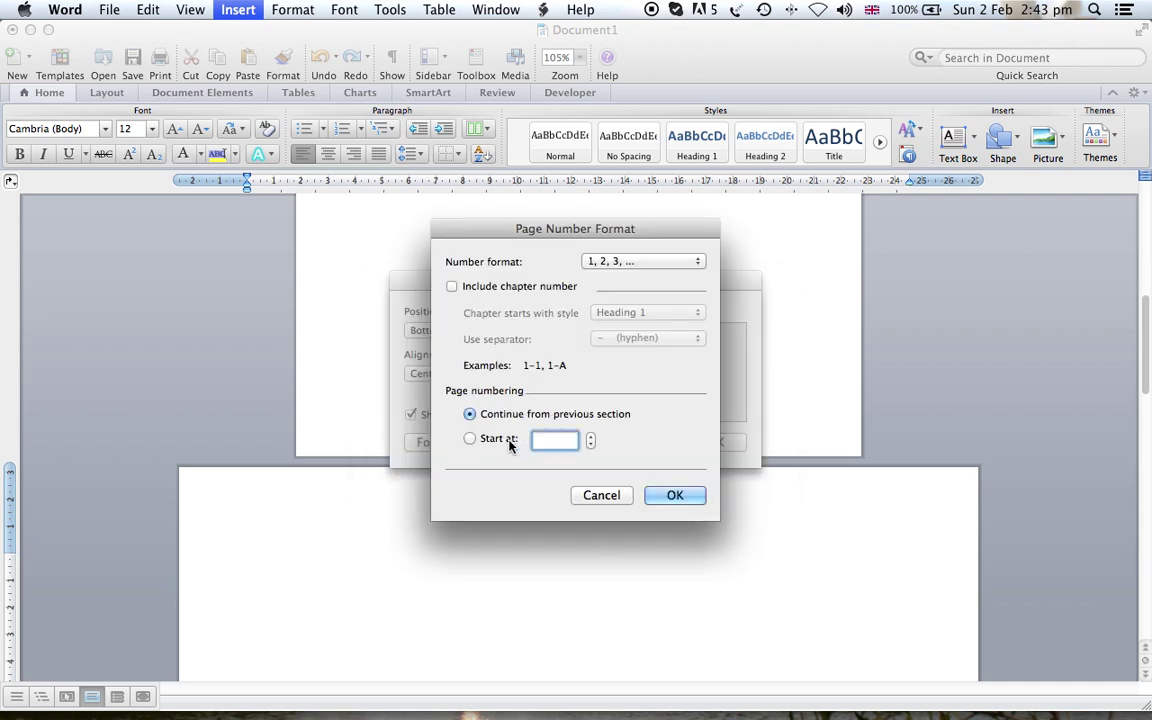
- Restart numbering at a using the a, b, c format and insert the page numbers
click(497, 442)
click(590, 263)
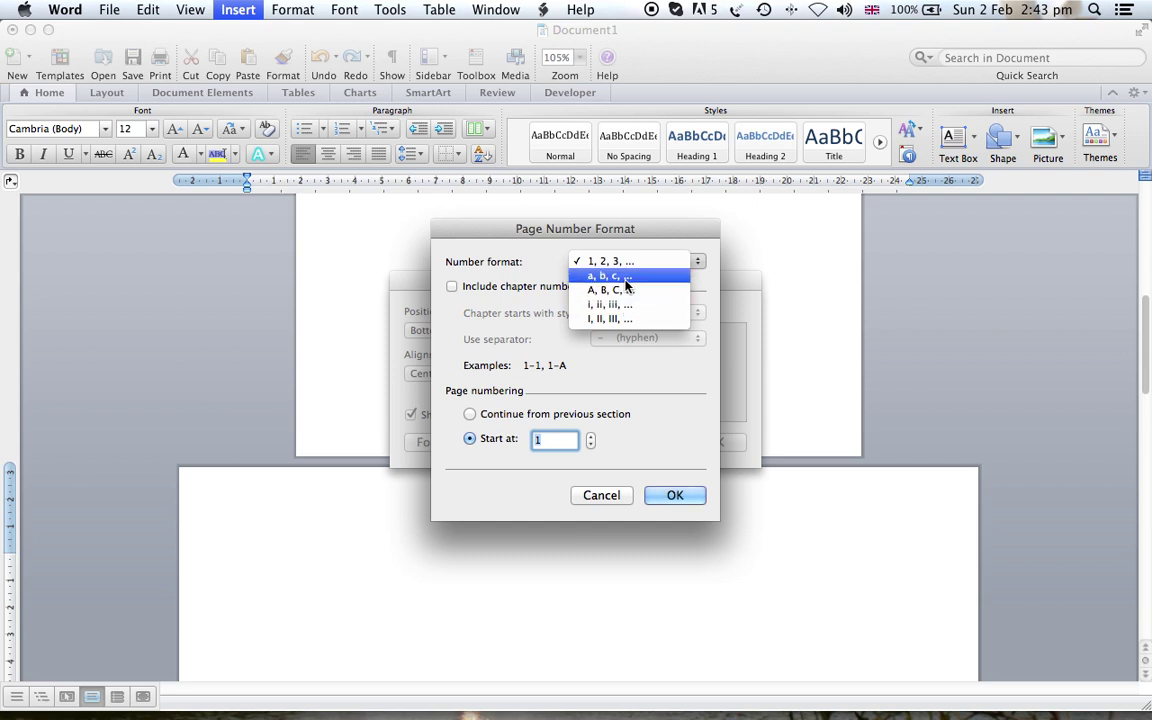
click(620, 276)
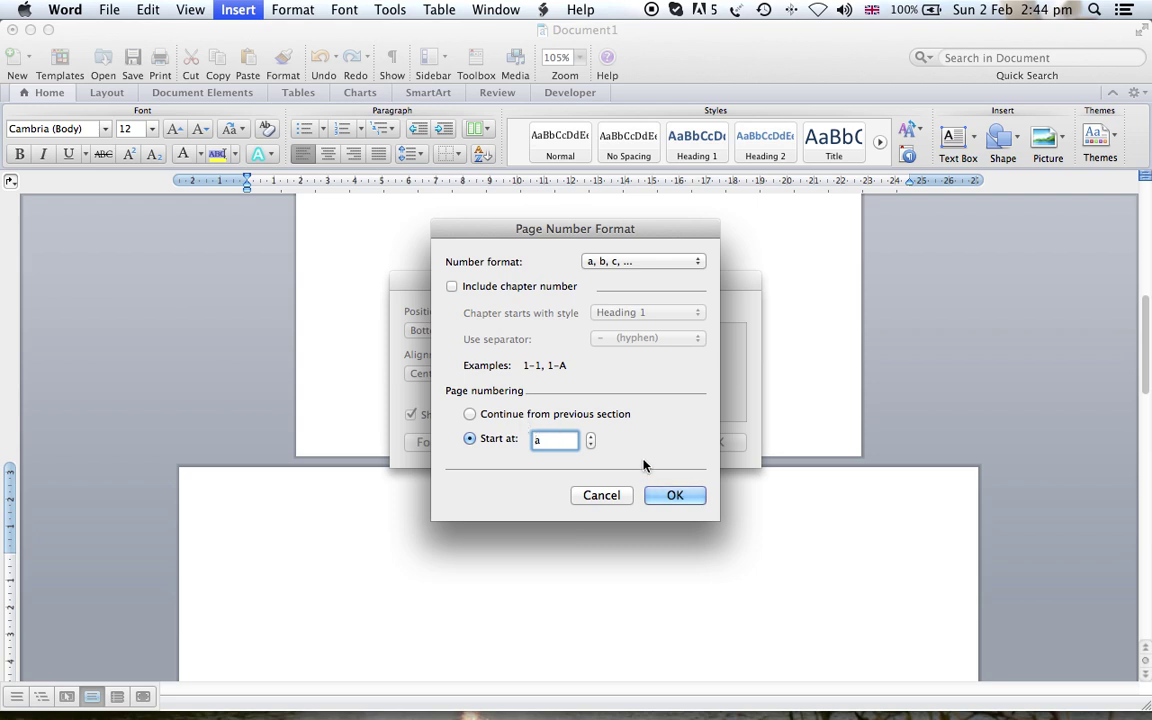
click(674, 496)
click(710, 447)
scroll(708, 450, down, 10)
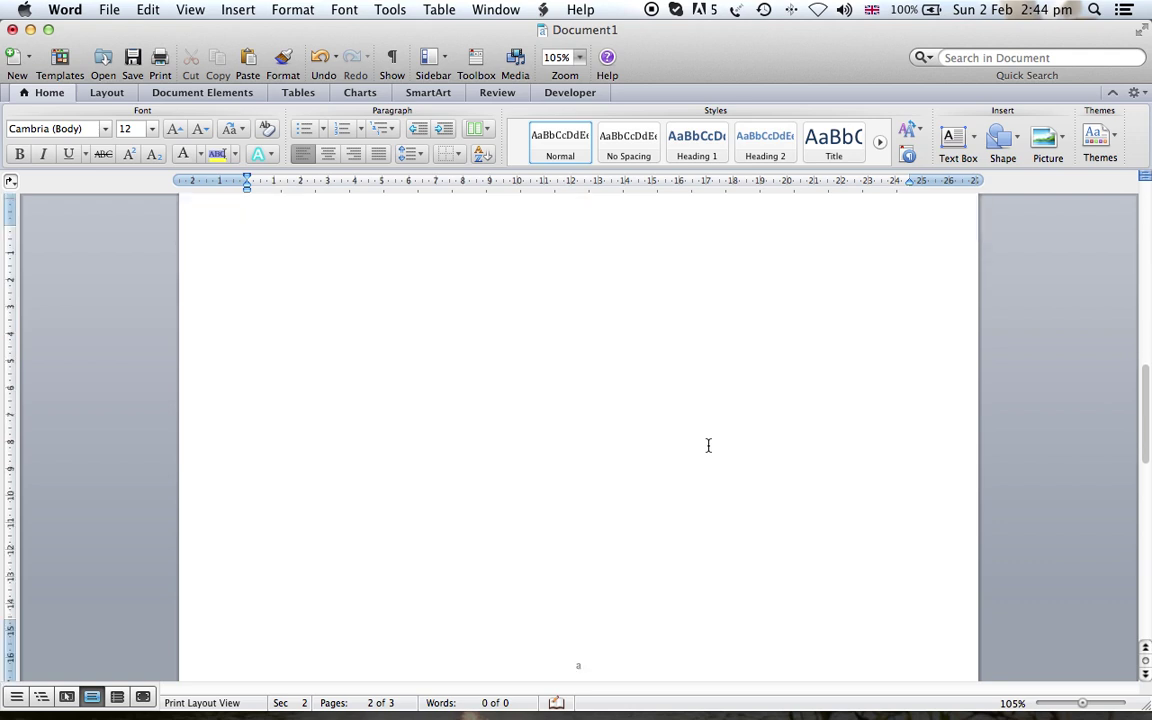
scroll(708, 445, up, 10)
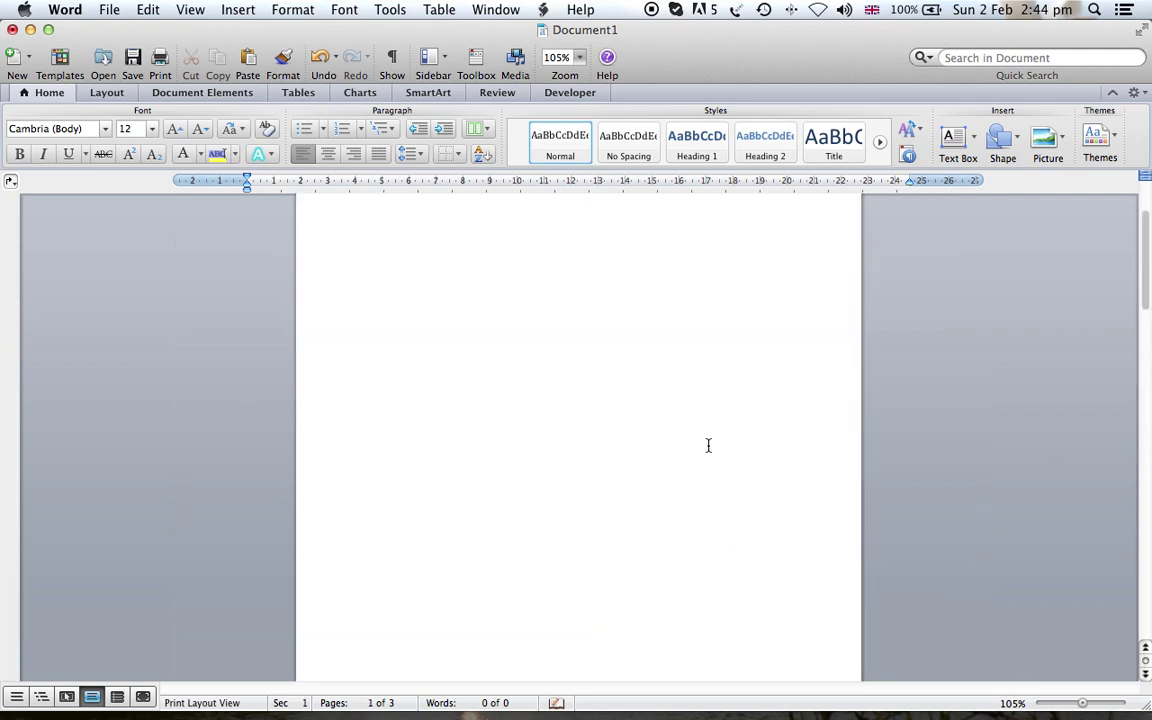
scroll(708, 445, down, 1)
scroll(708, 445, down, 8)
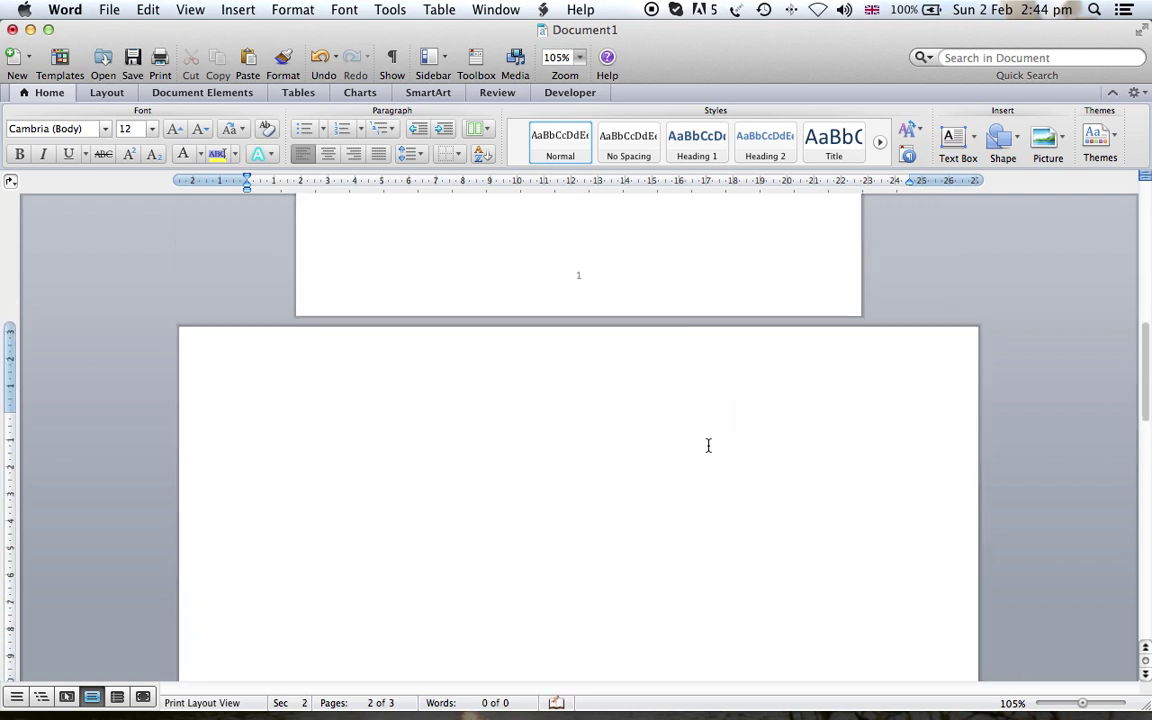
scroll(708, 445, down, 8)
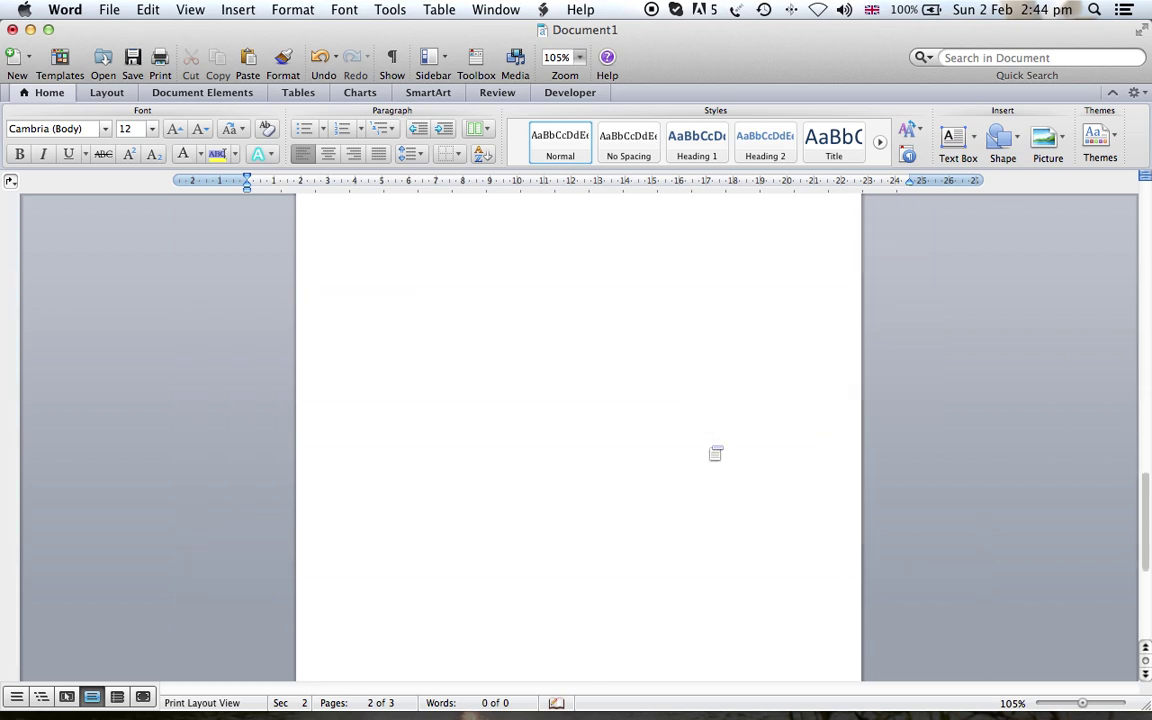
scroll(548, 545, up, 2)
click(548, 545)
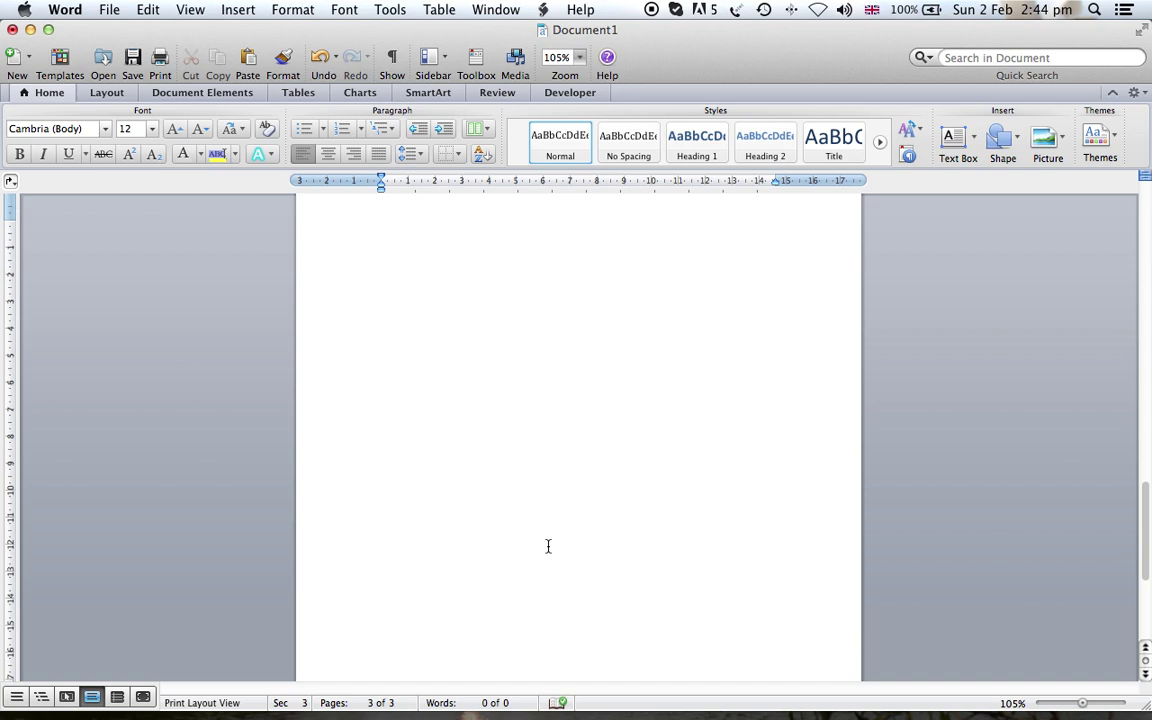
scroll(548, 545, up, 12)
scroll(548, 545, up, 8)
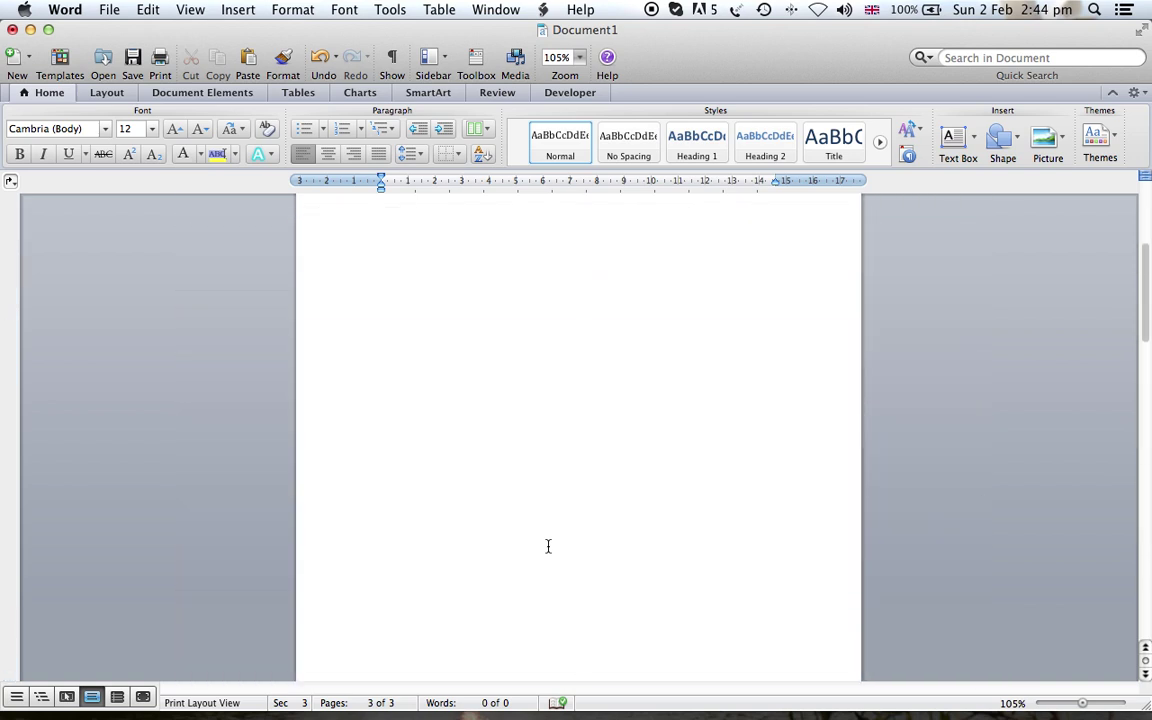
- Type 'Header Example 1' into the page 1 header and close header editing
double_click(480, 235)
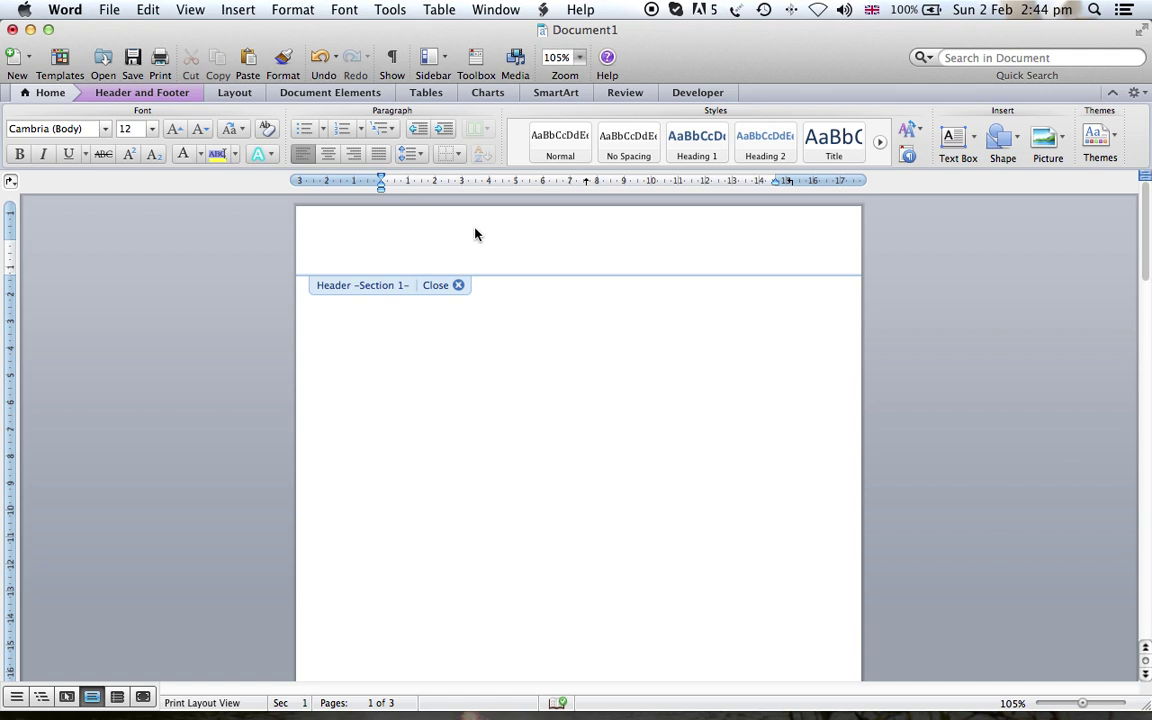
text(Header Example 1)
click(185, 95)
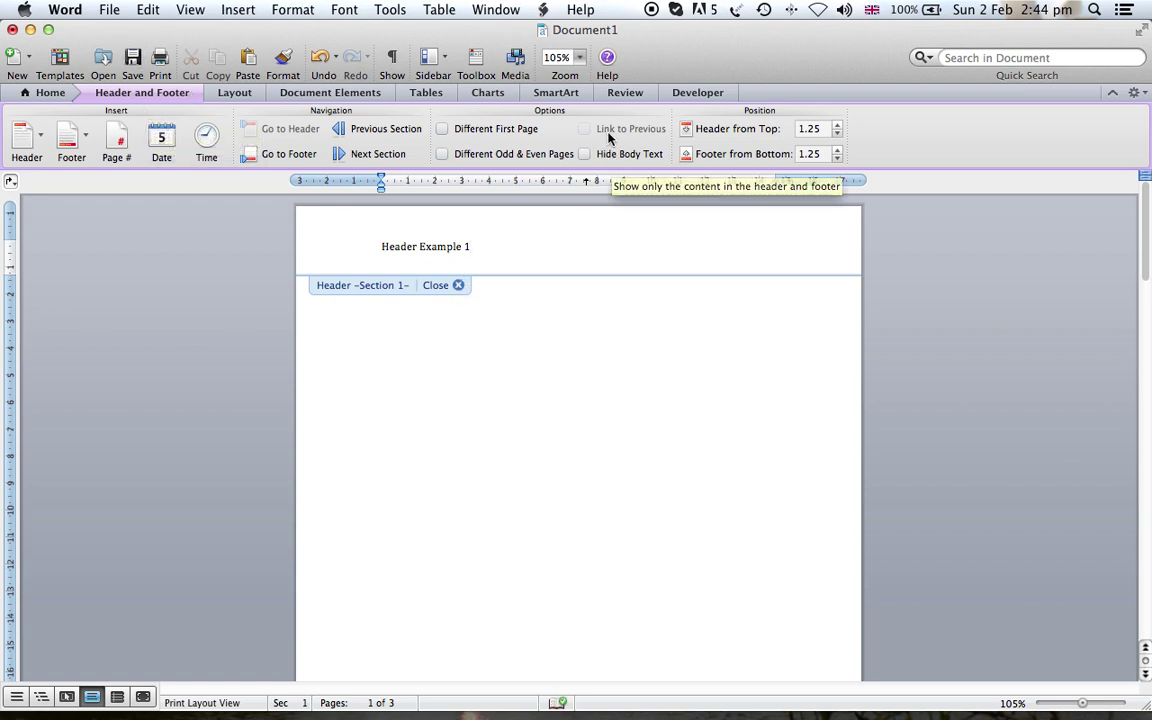
click(458, 285)
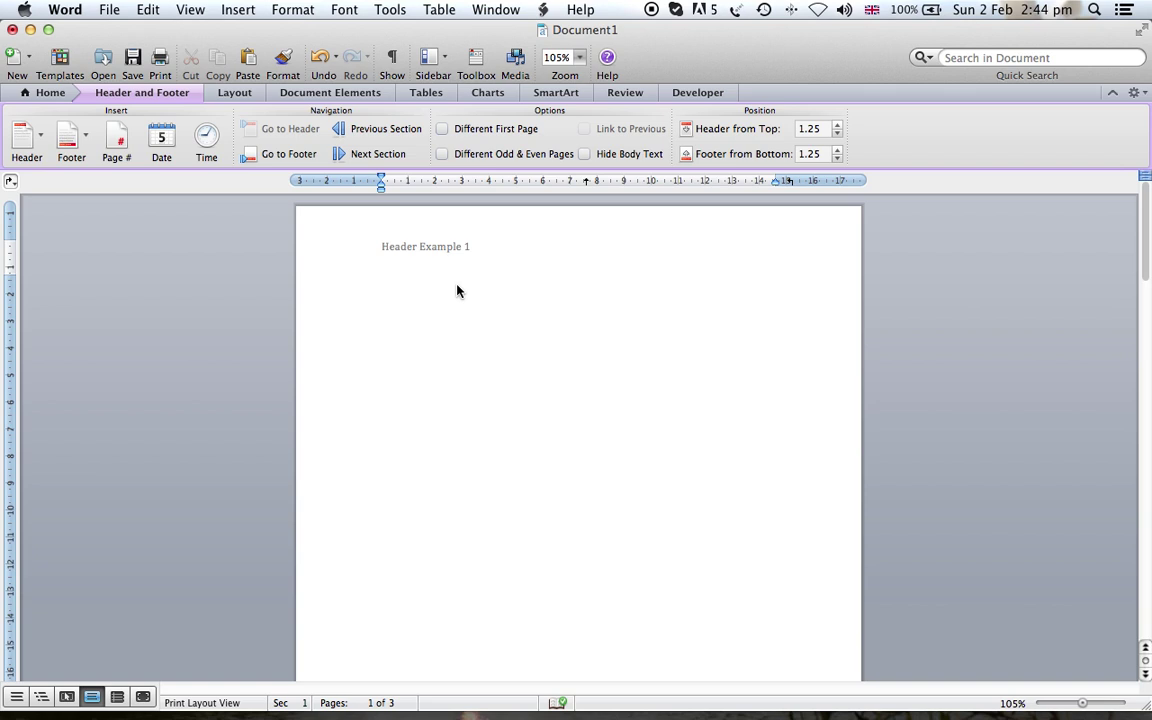
scroll(478, 383, down, 10)
scroll(478, 383, down, 3)
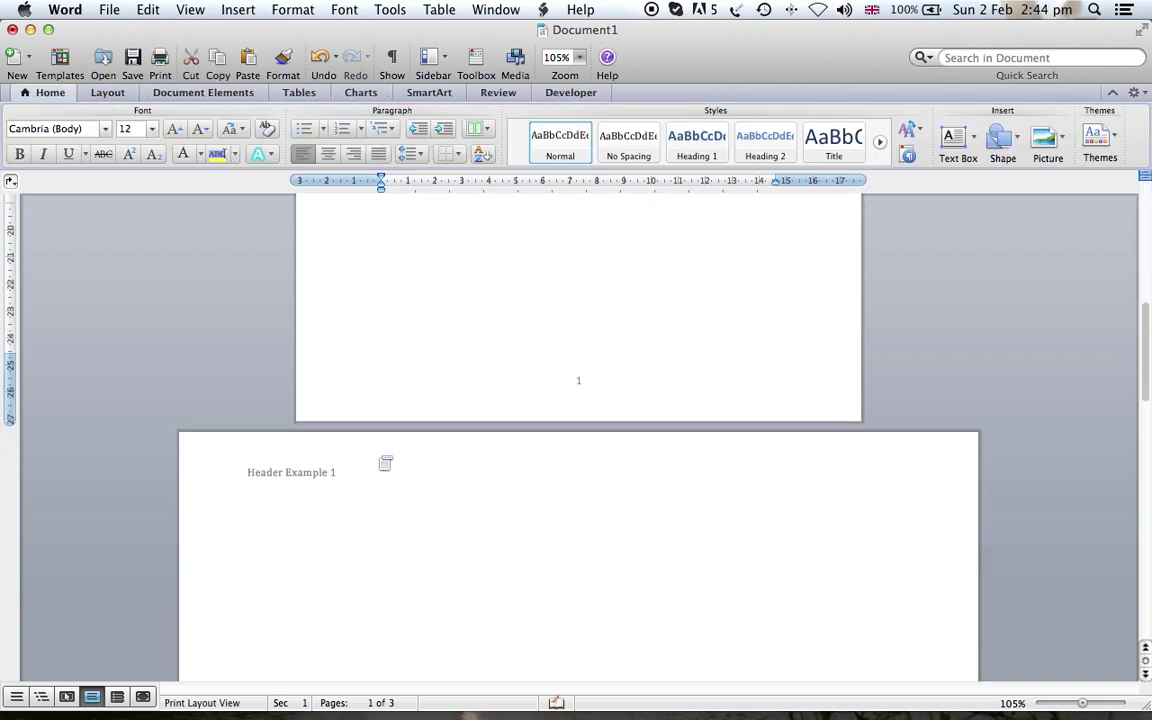
- Unlink page 2's header from the previous section so it reads 'Header Example 2'
double_click(378, 463)
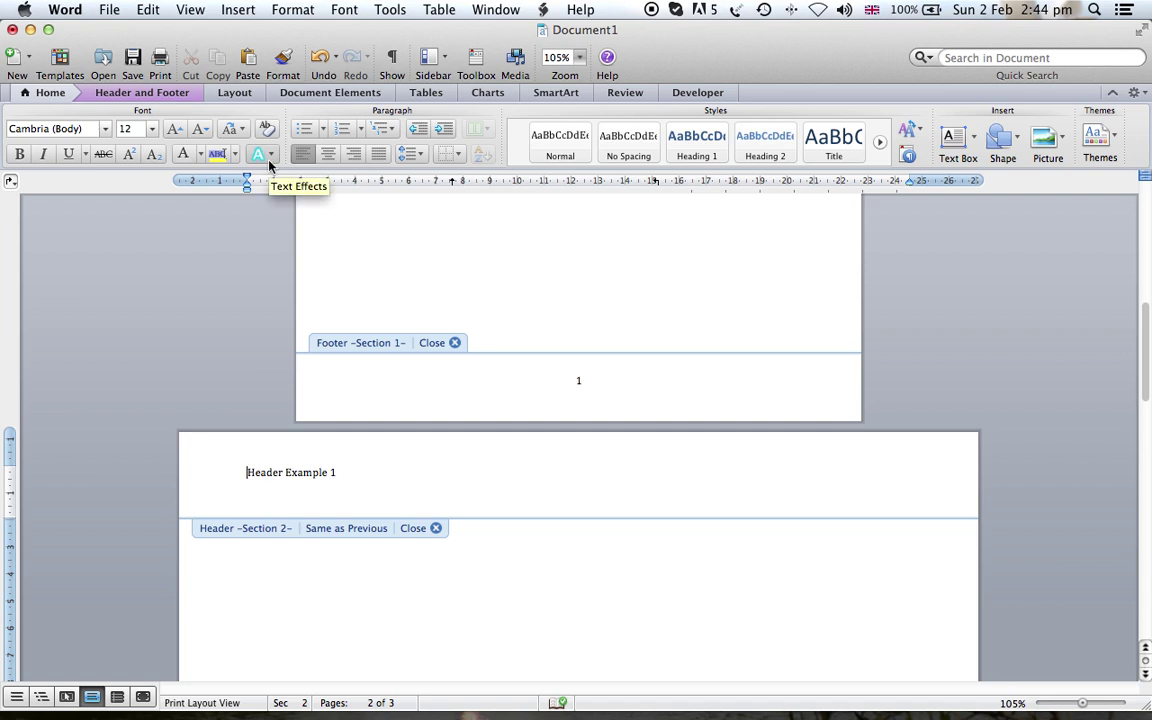
click(164, 95)
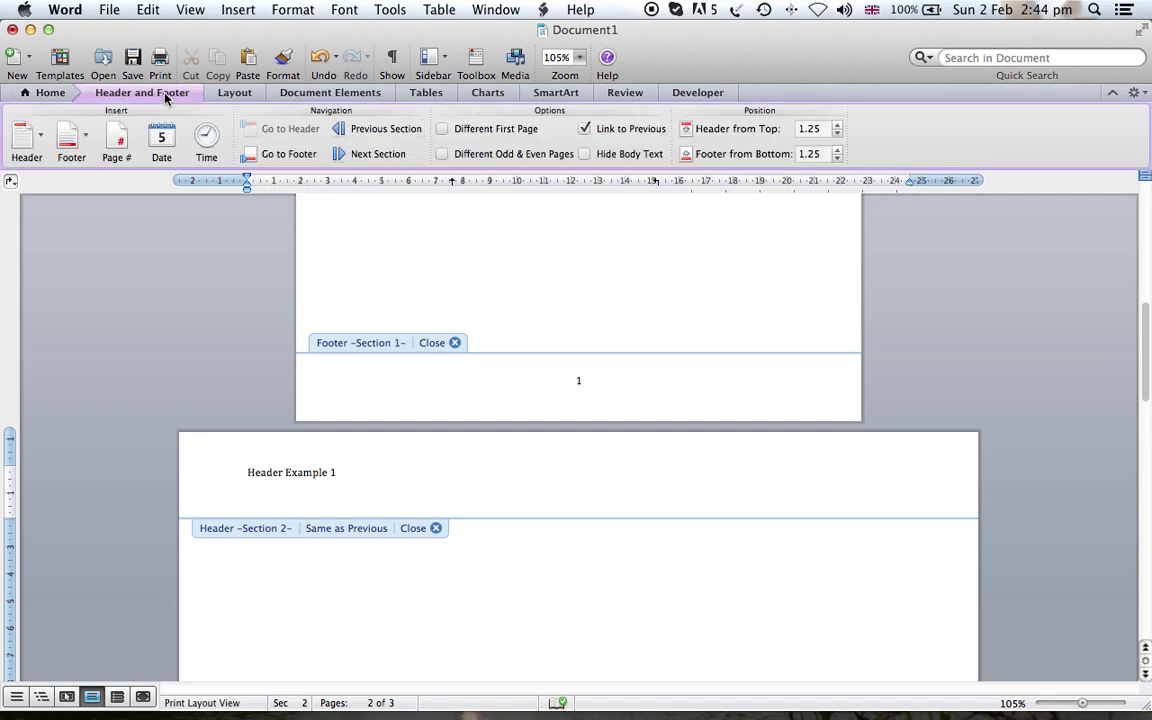
click(583, 130)
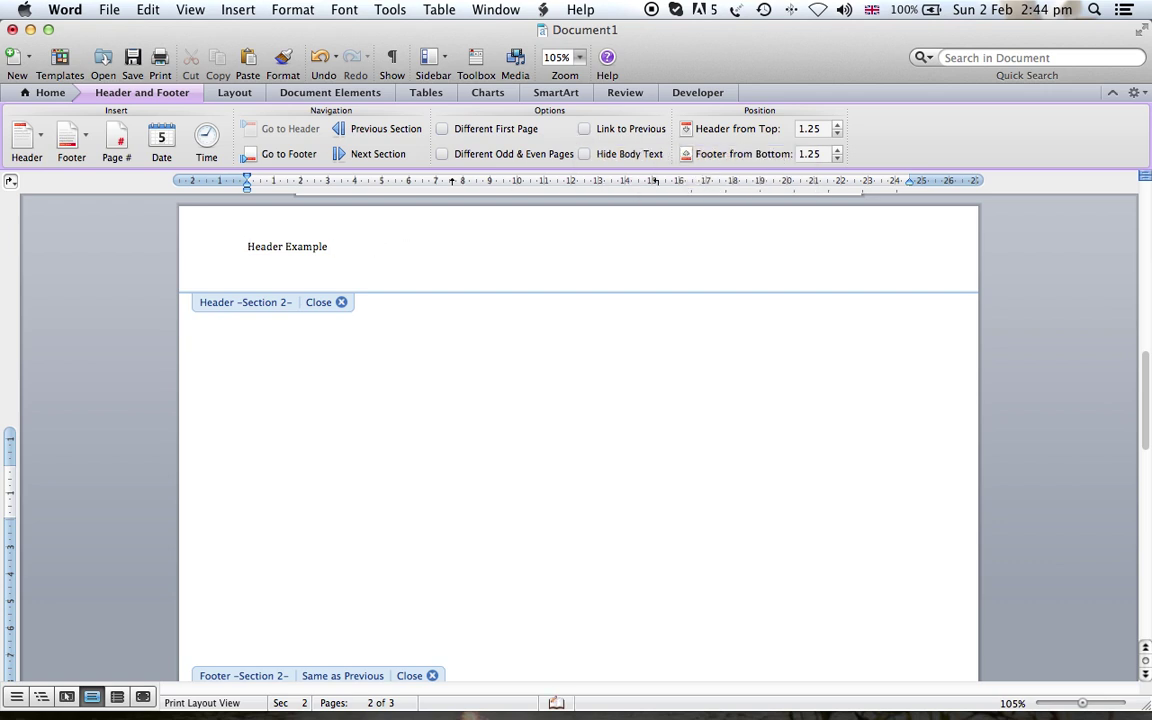
click(340, 302)
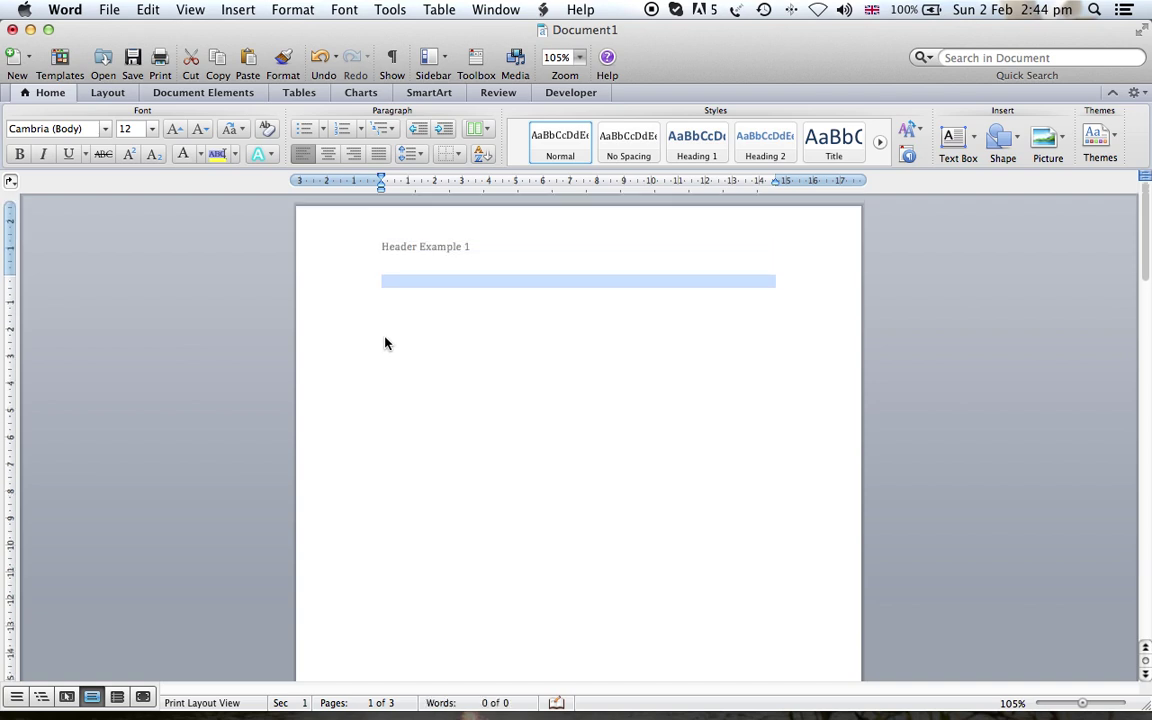
click(415, 347)
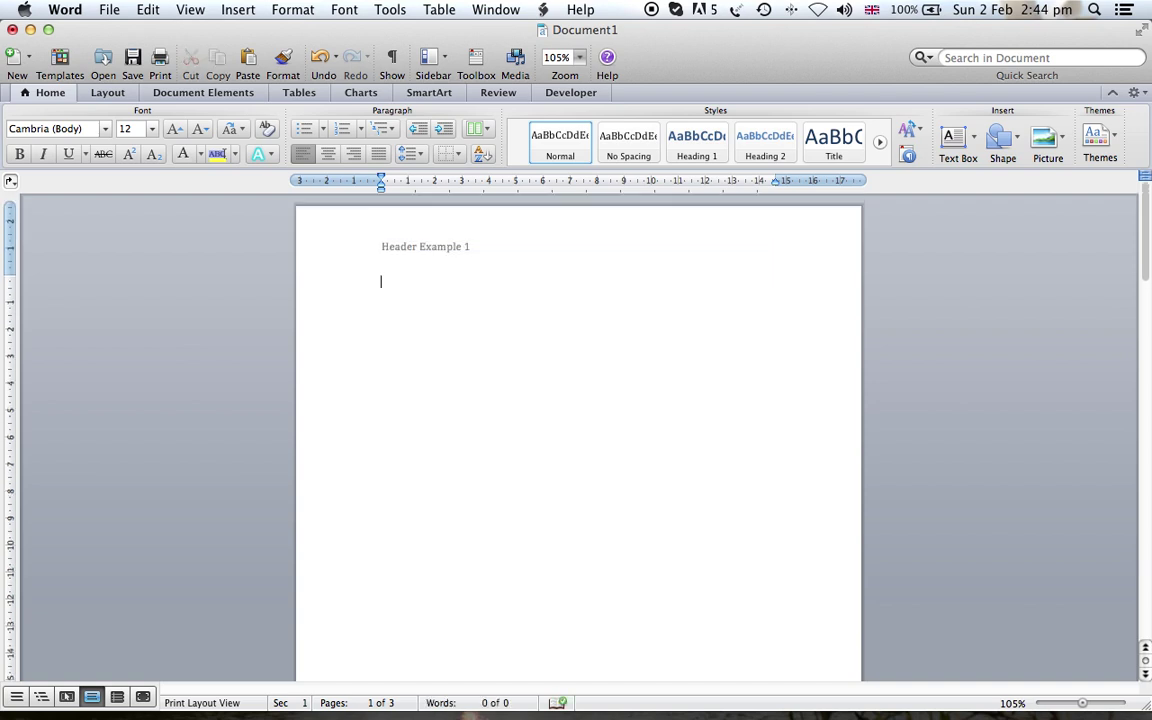
scroll(465, 252, down, 10)
scroll(387, 382, down, 15)
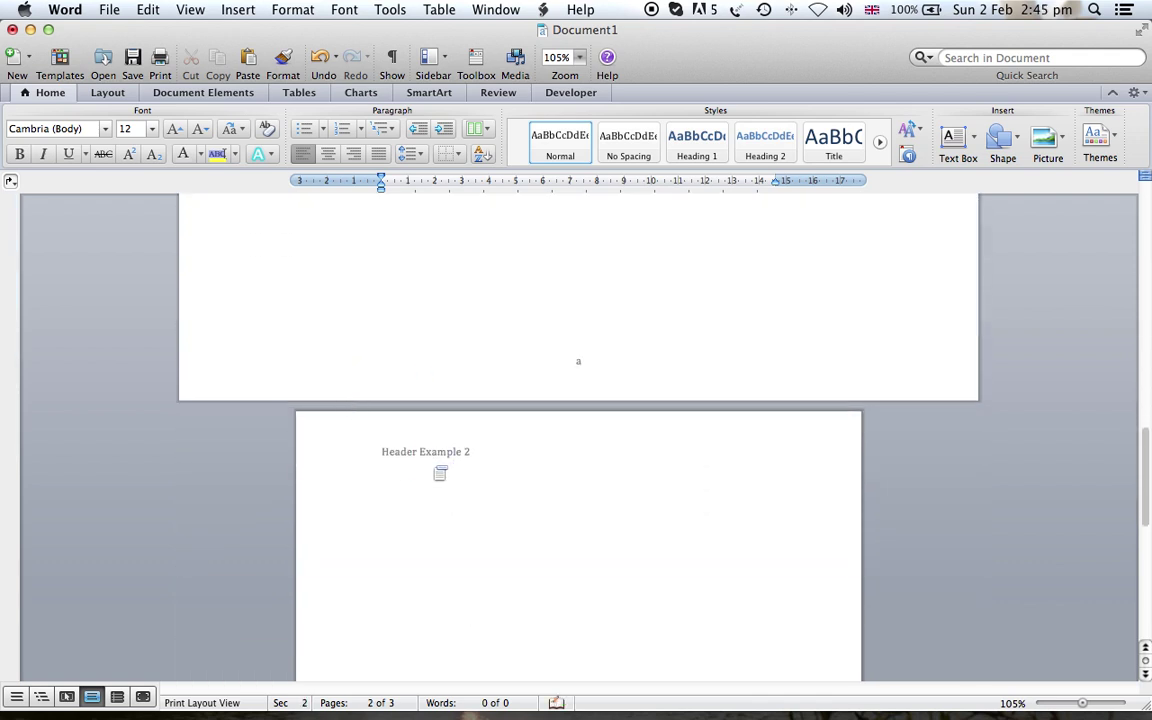
- Change page 3's header to 'Header Example 1' and unlink it from section 2
double_click(463, 451)
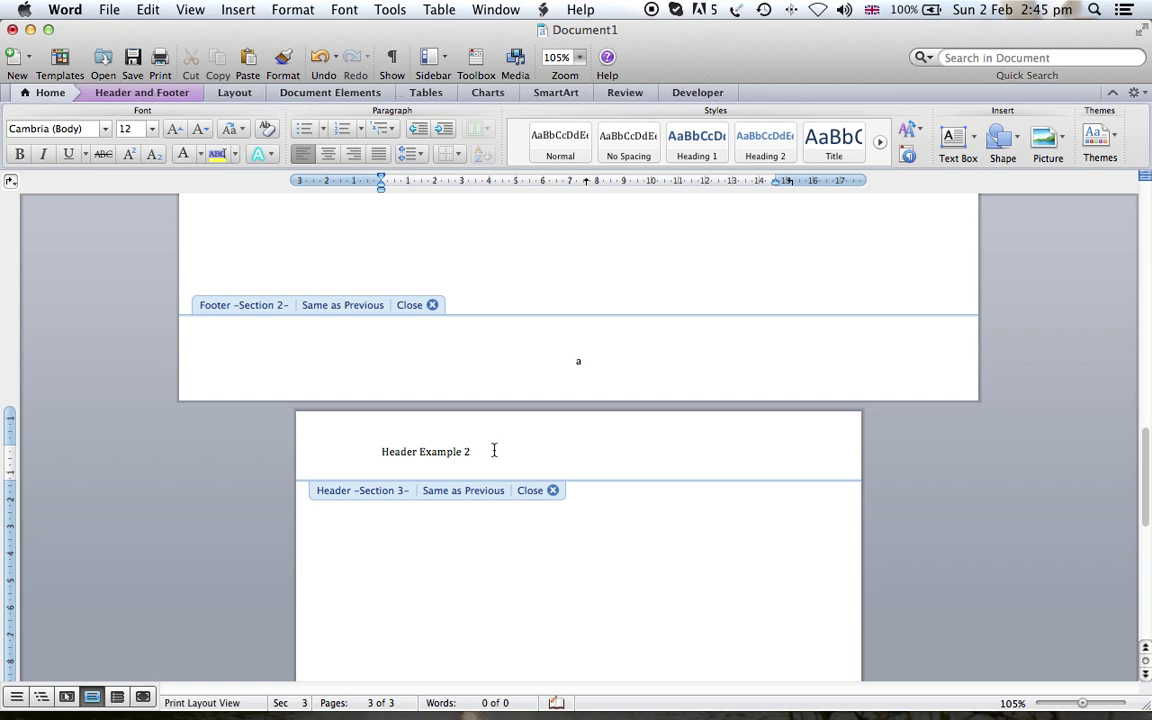
key(BackSpace)
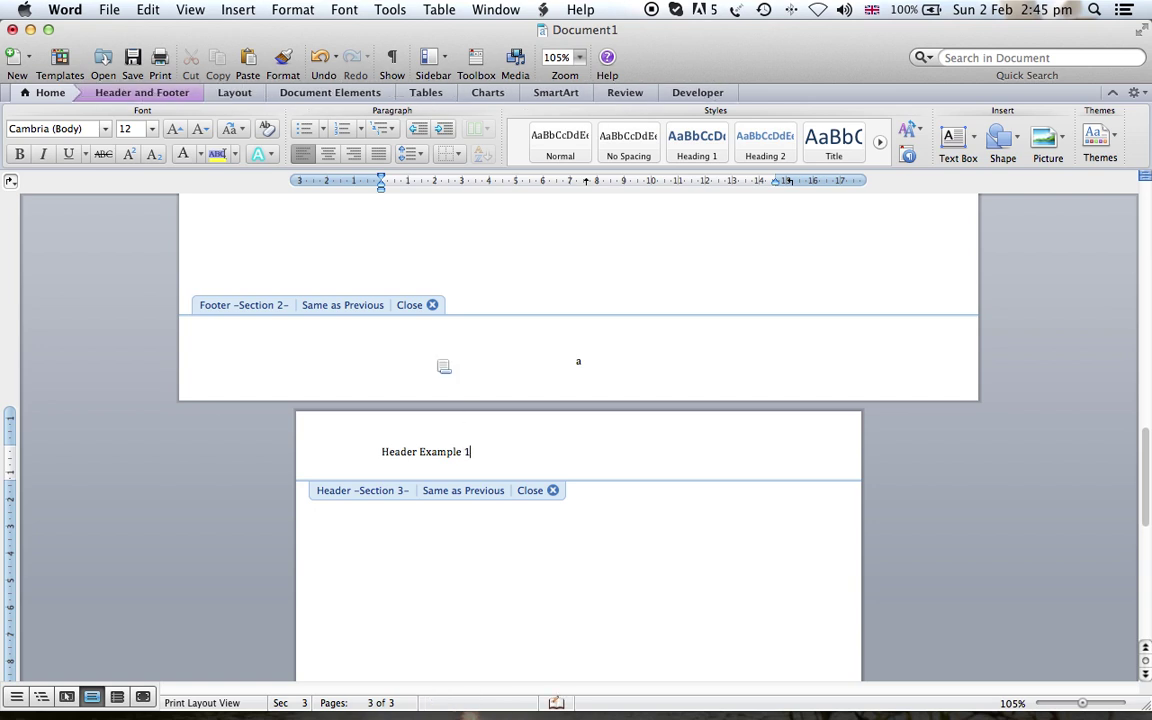
click(165, 91)
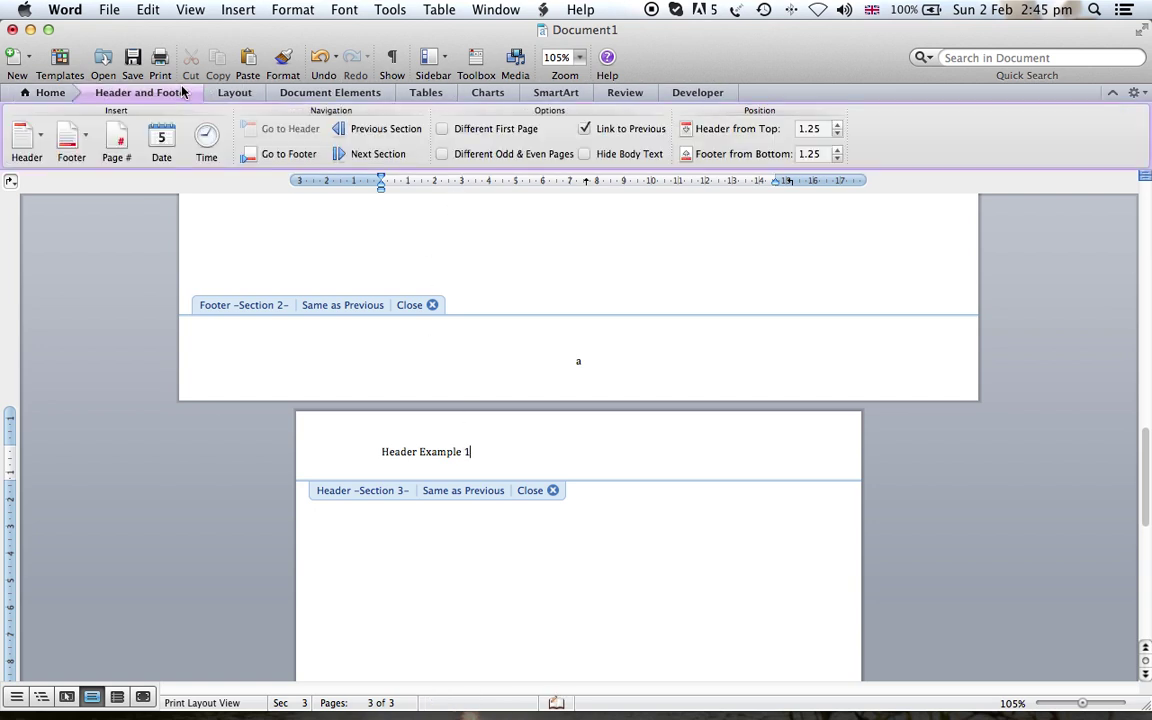
click(601, 133)
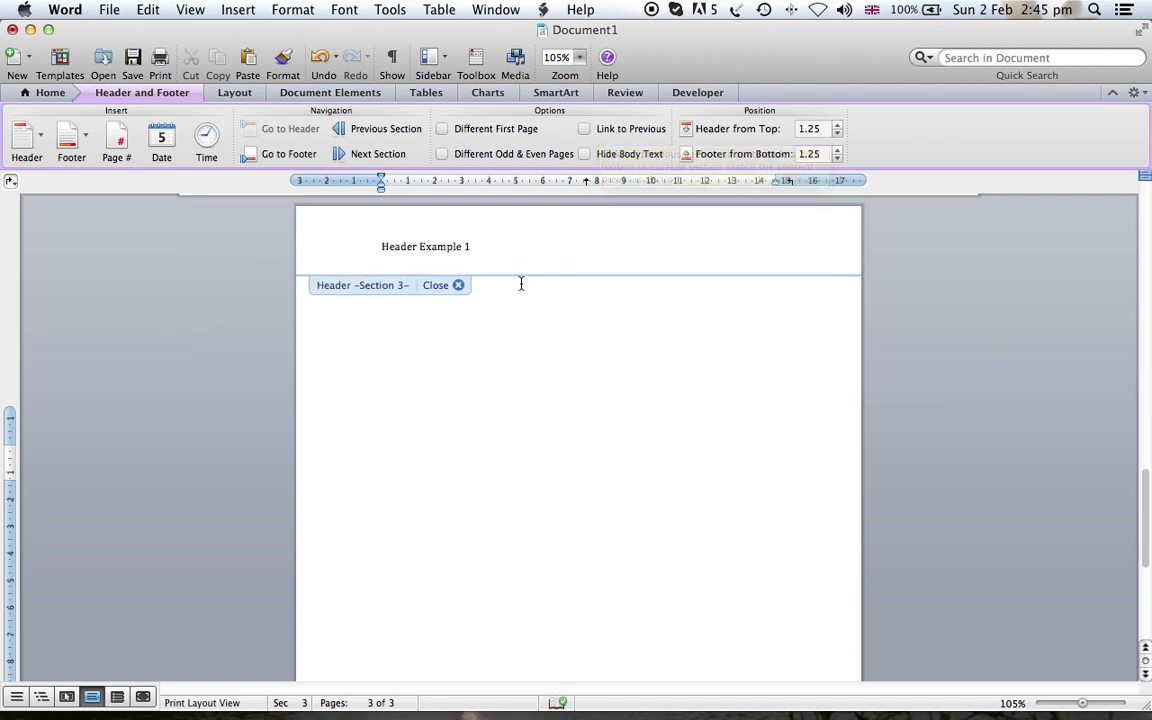
click(447, 288)
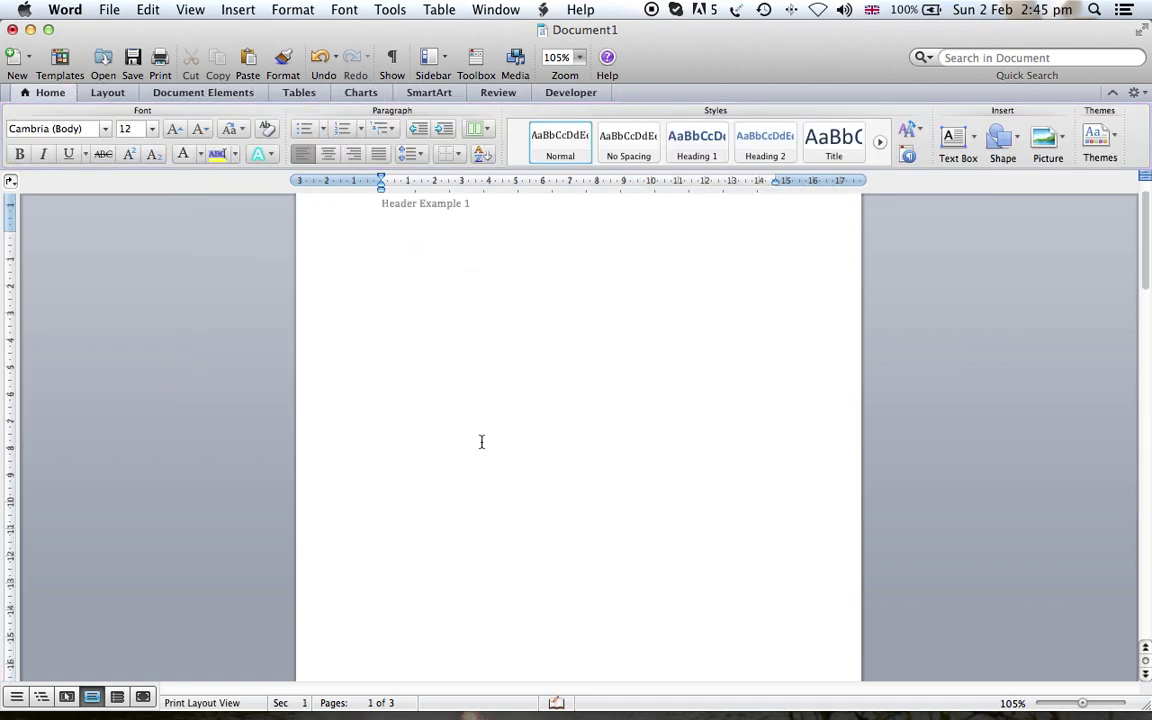
scroll(481, 441, down, 10)
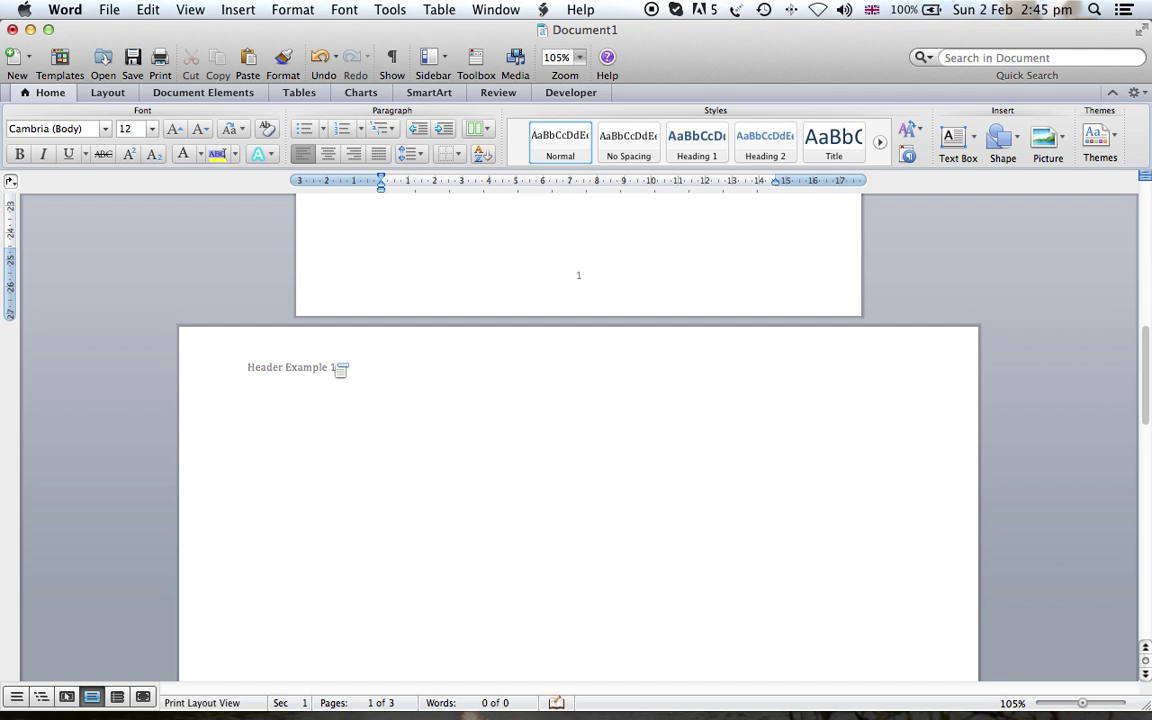
- Correct page 2's header so it reads 'Header Example 2' again
double_click(340, 368)
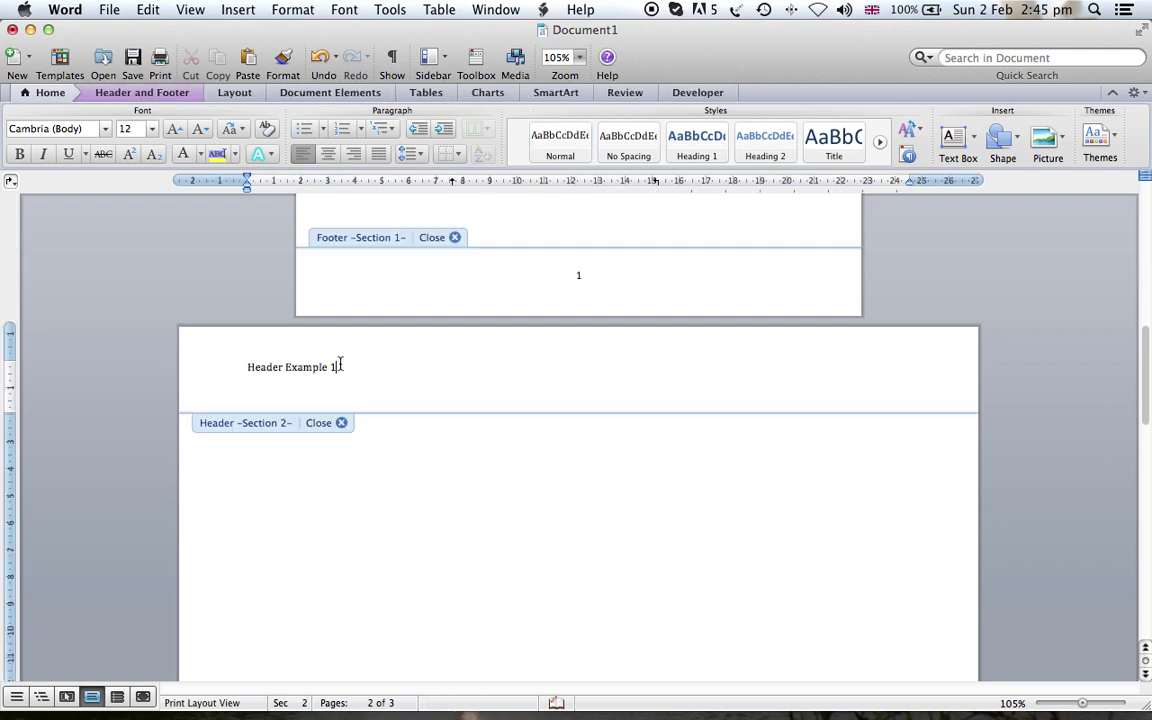
click(336, 423)
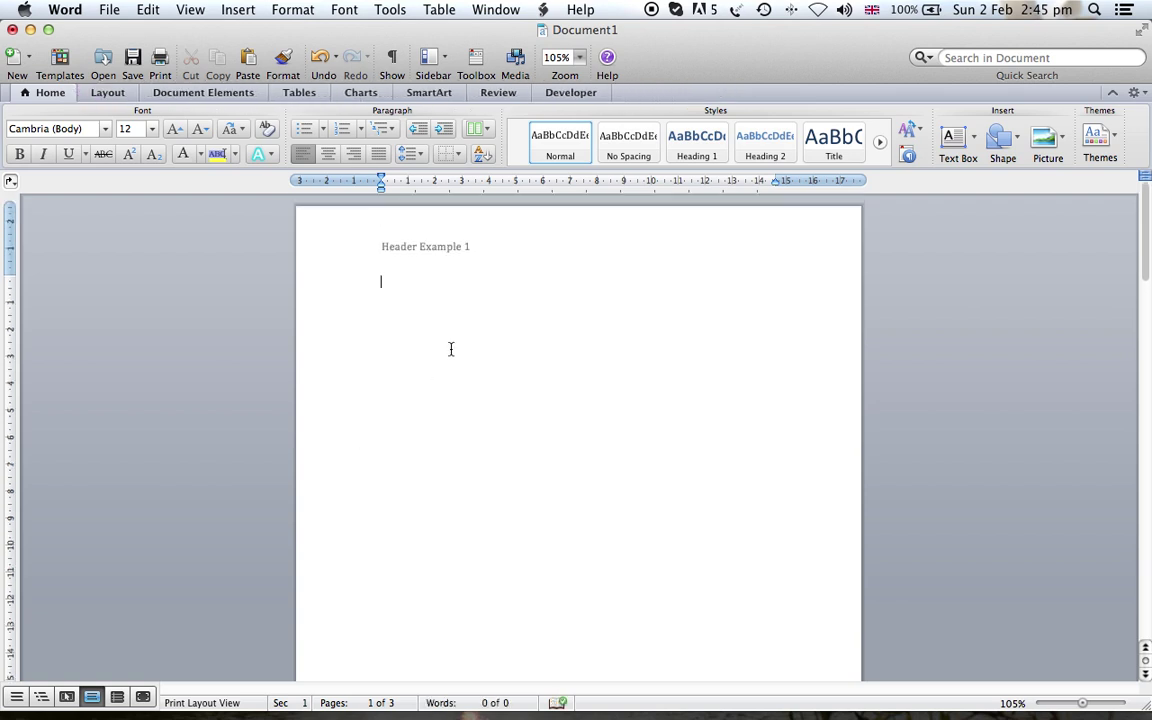
scroll(443, 481, down, 12)
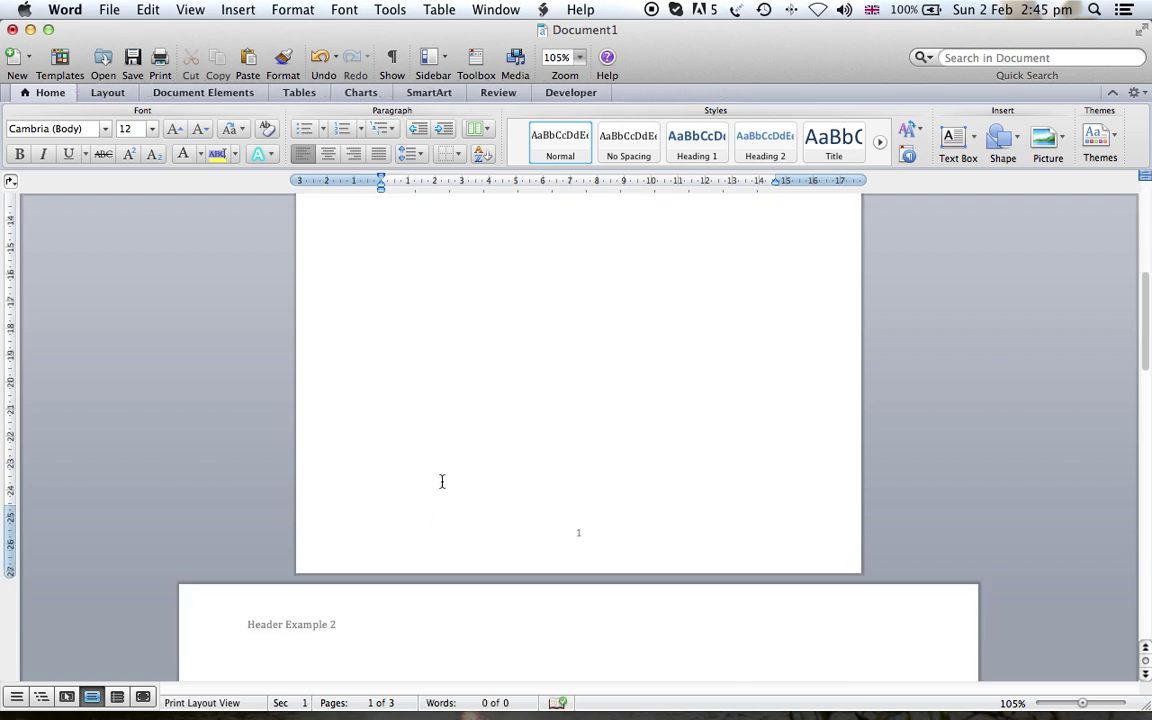
scroll(449, 489, down, 10)
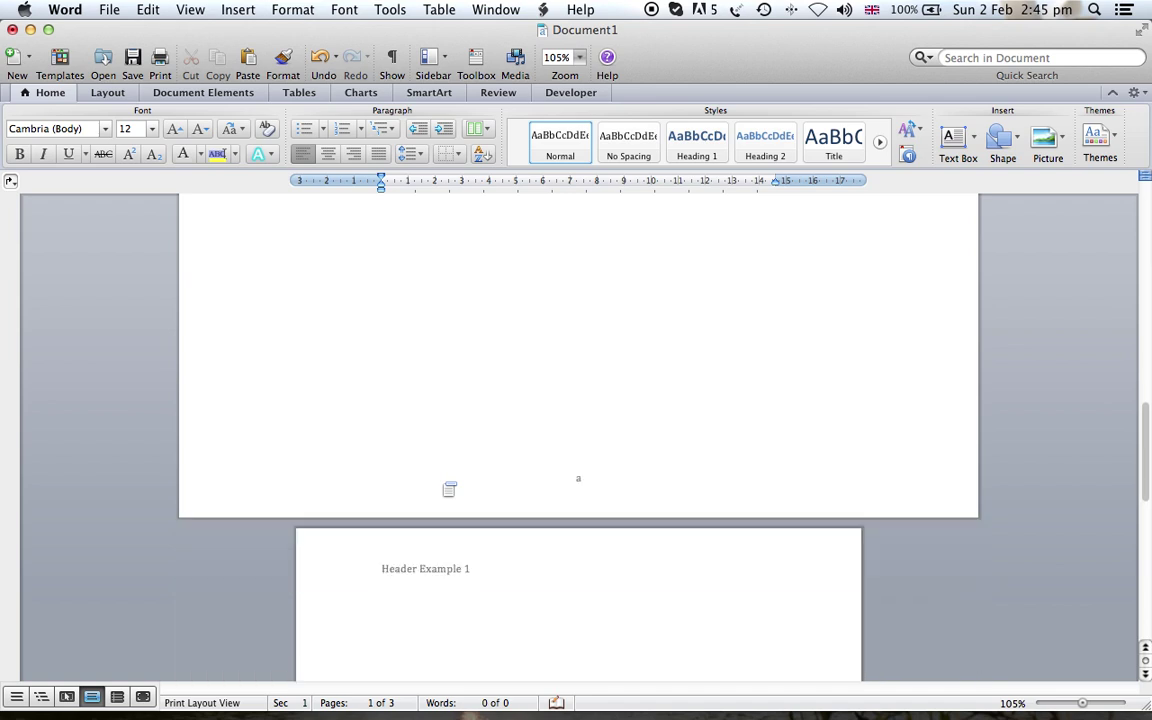
scroll(476, 503, down, 10)
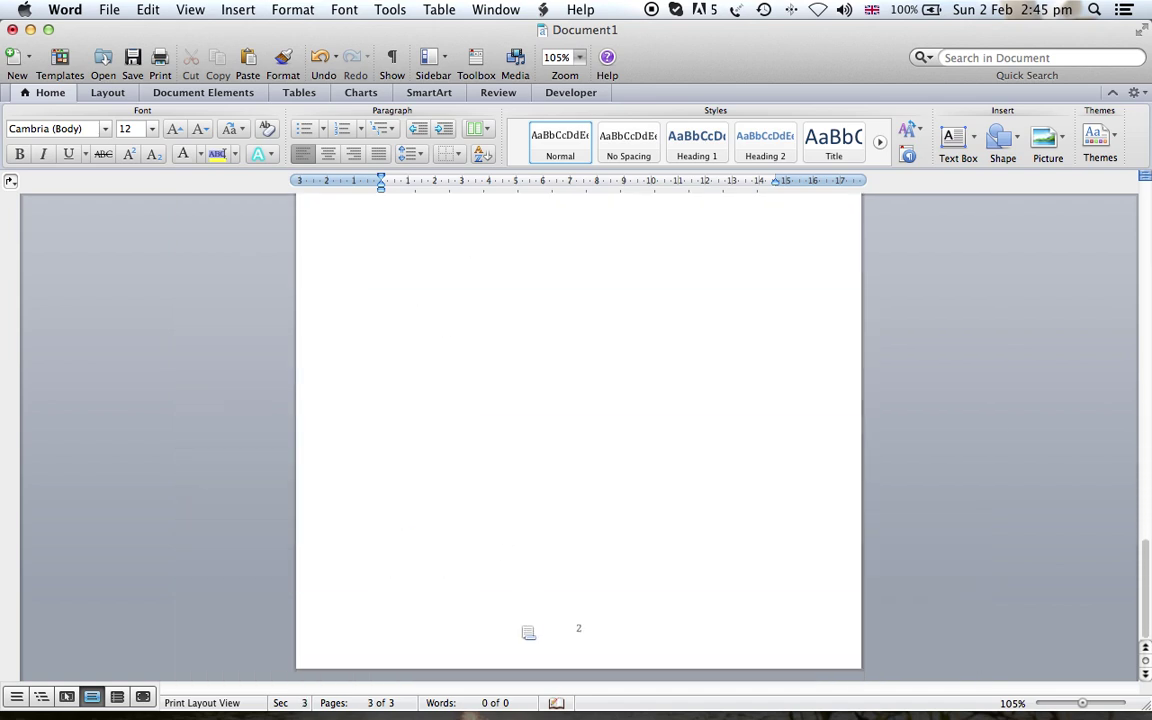
- Edit page 3's footer with the Header and Footer ribbon options displayed
double_click(521, 629)
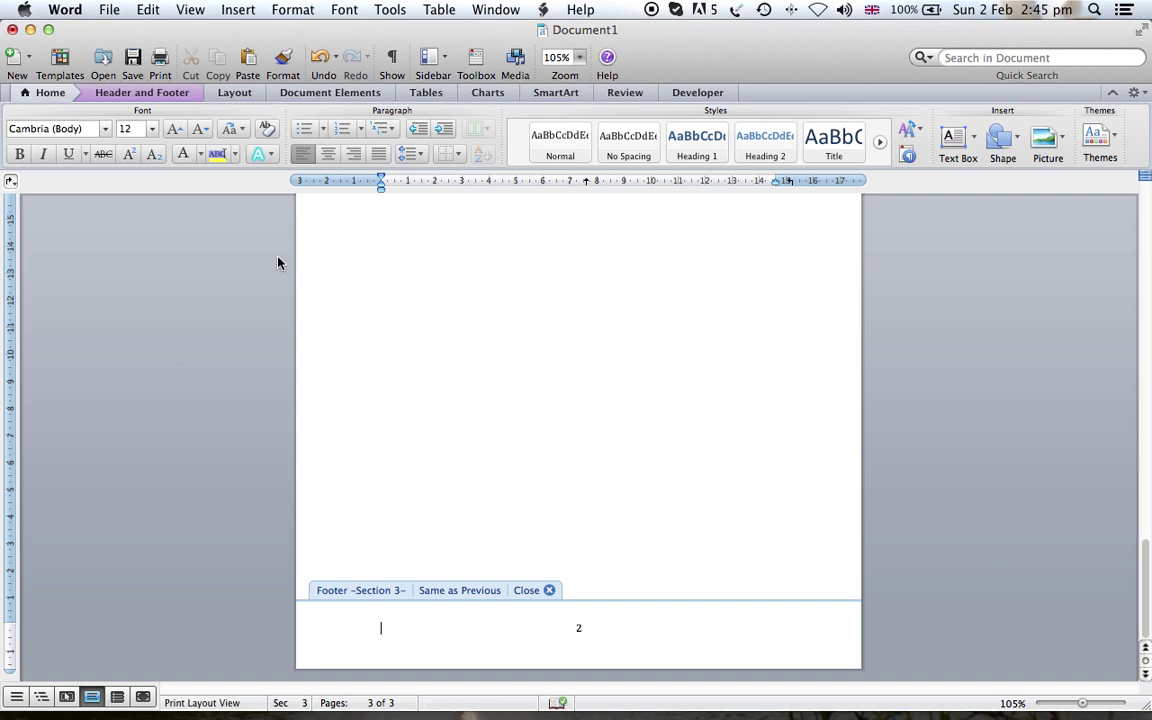
click(141, 93)
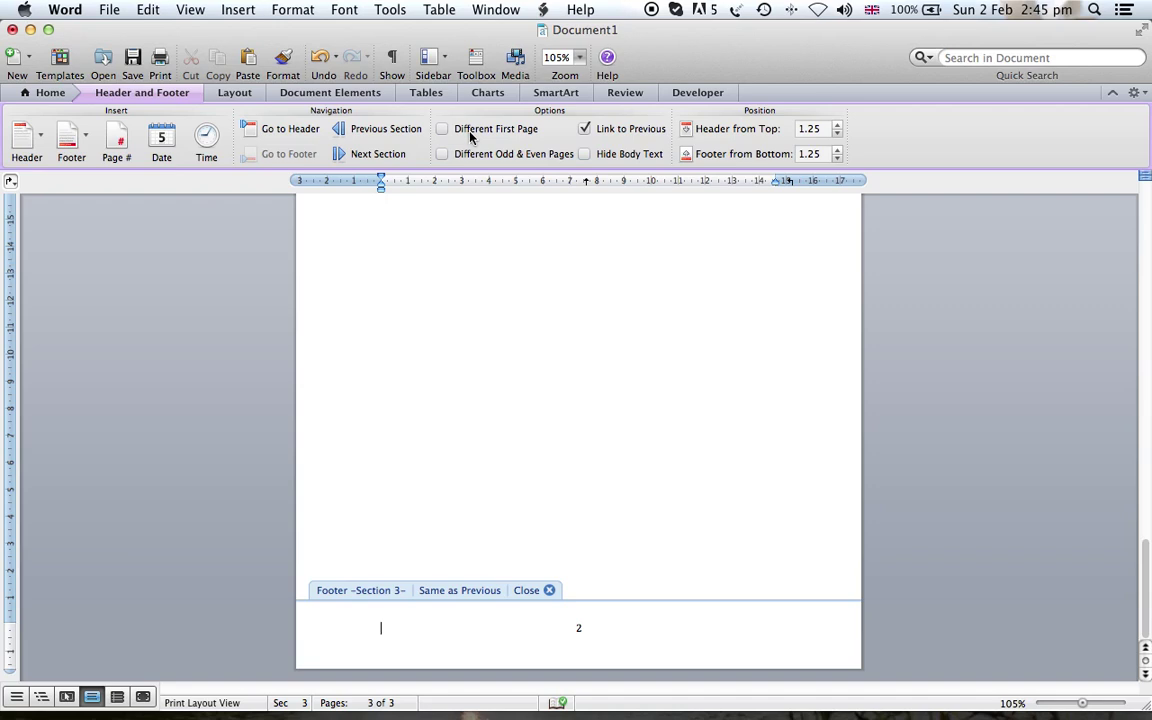
scroll(548, 280, up, 10)
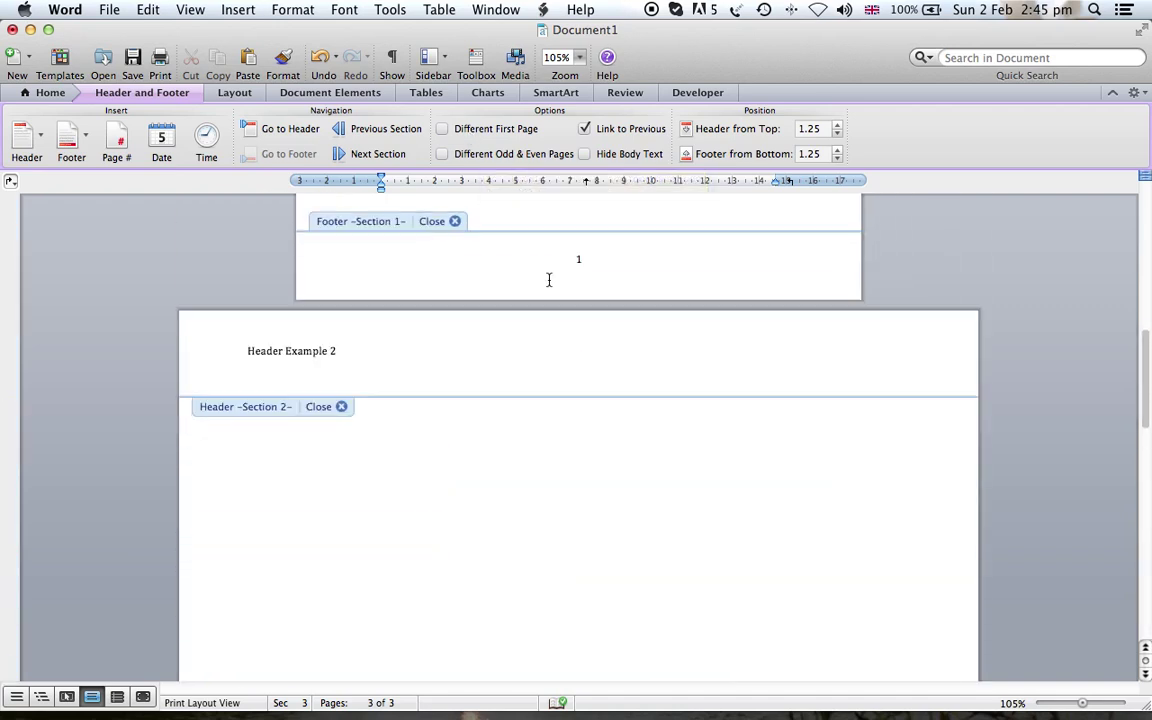